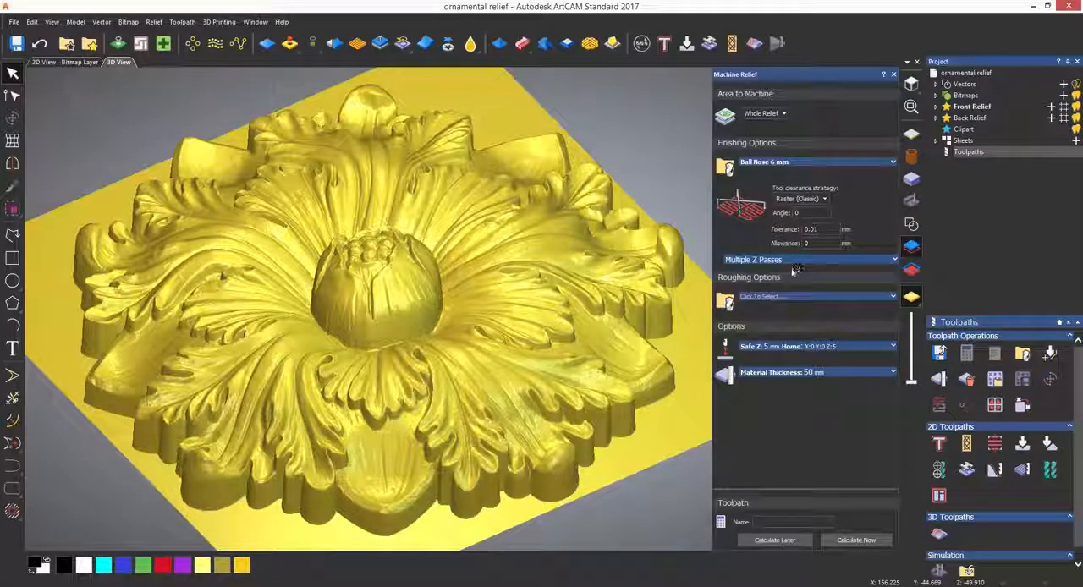
Choose the wood or plastic End Mill 12 mm as the roughing tool and keep the Raster clearance strategy
left_click(790, 298)
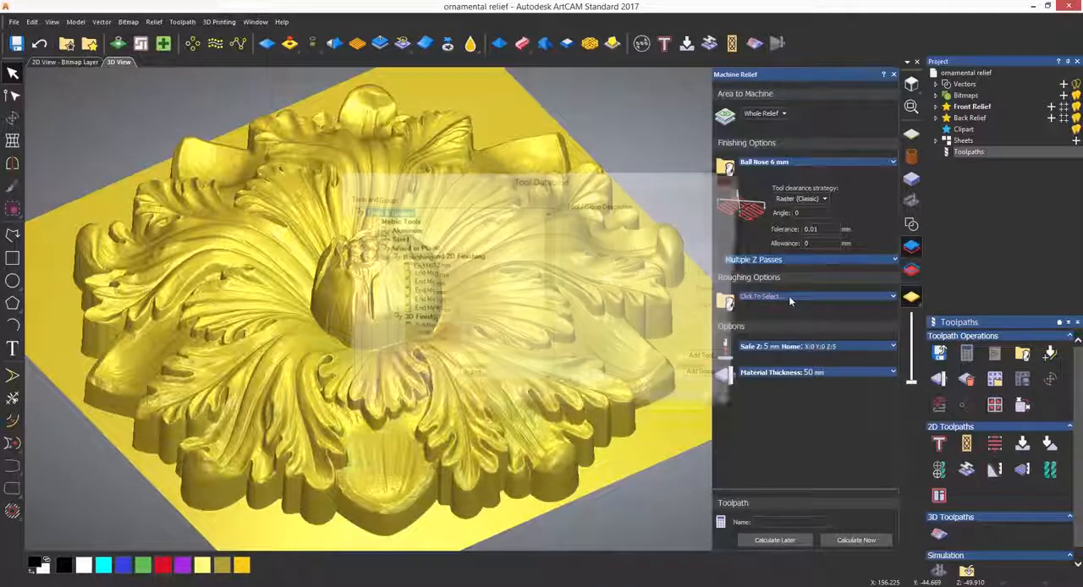
left_click(437, 267)
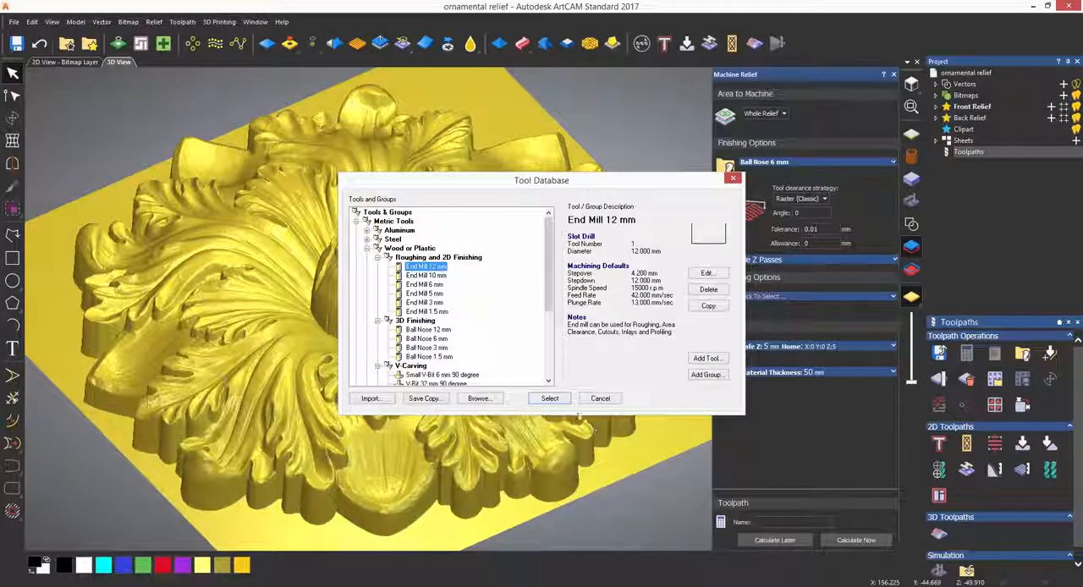
left_click(555, 400)
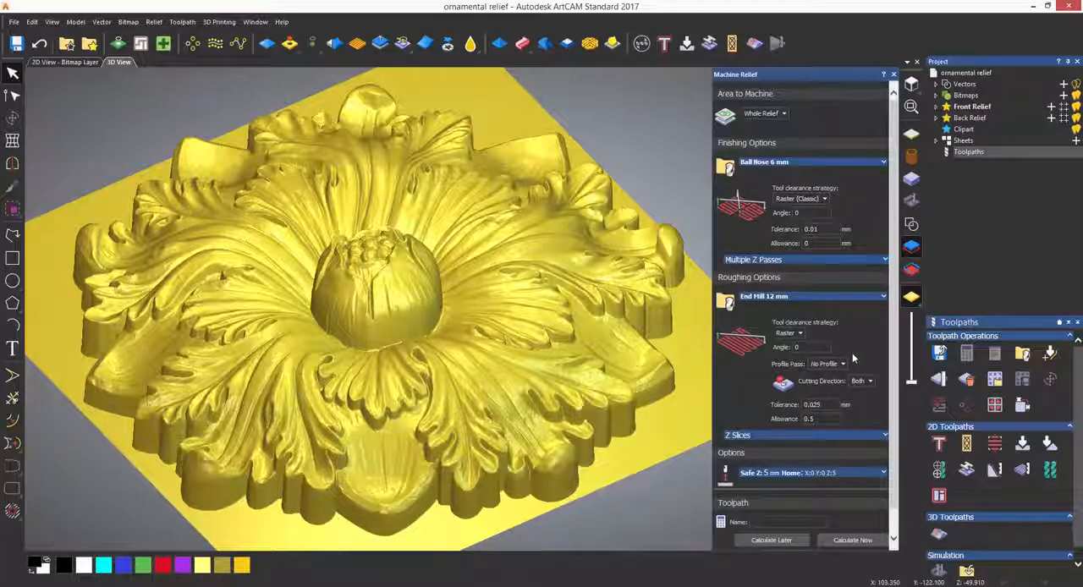
left_click(798, 333)
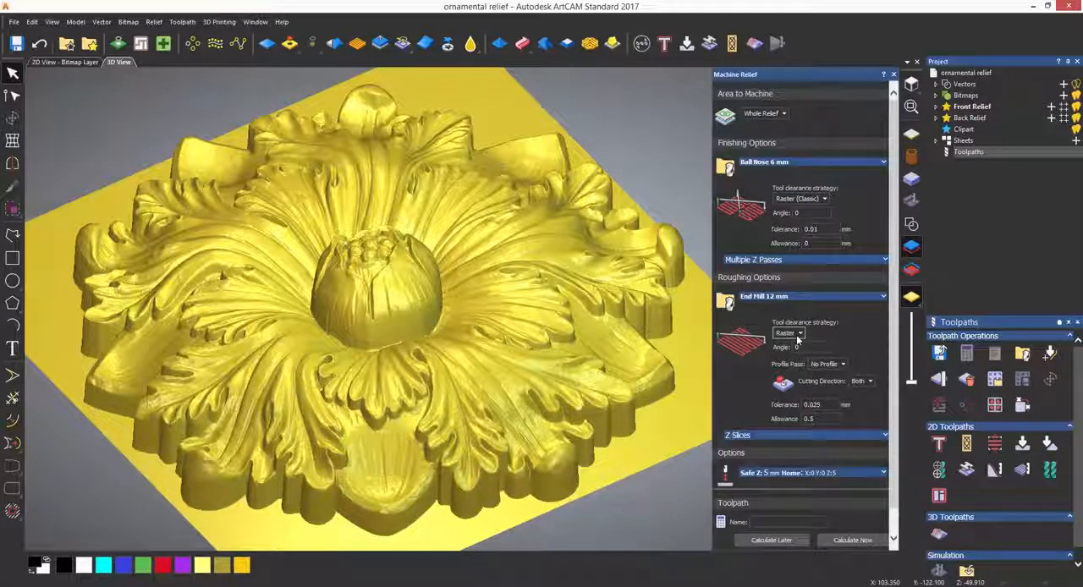
left_click(787, 345)
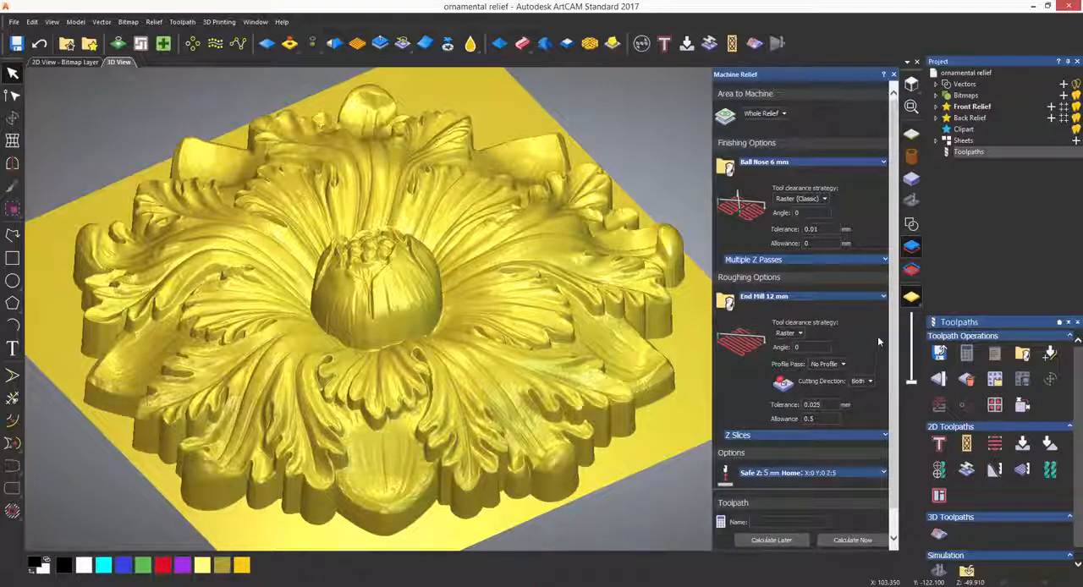
Set the roughing end mill's stepdown to 5 mm and calculate the relief toolpath
scroll(890, 330, "down", 1)
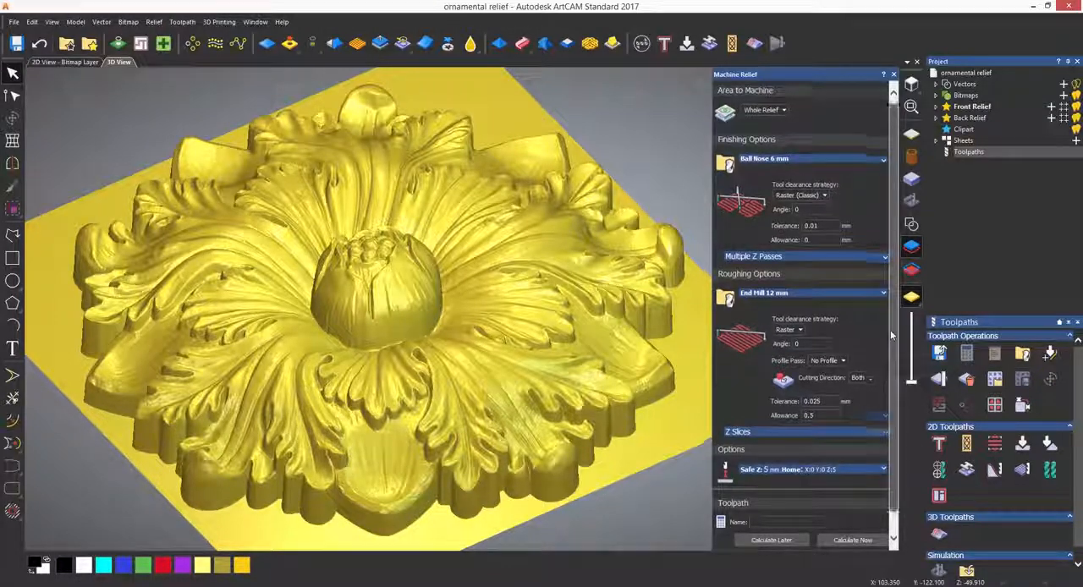
scroll(890, 336, "down", 3)
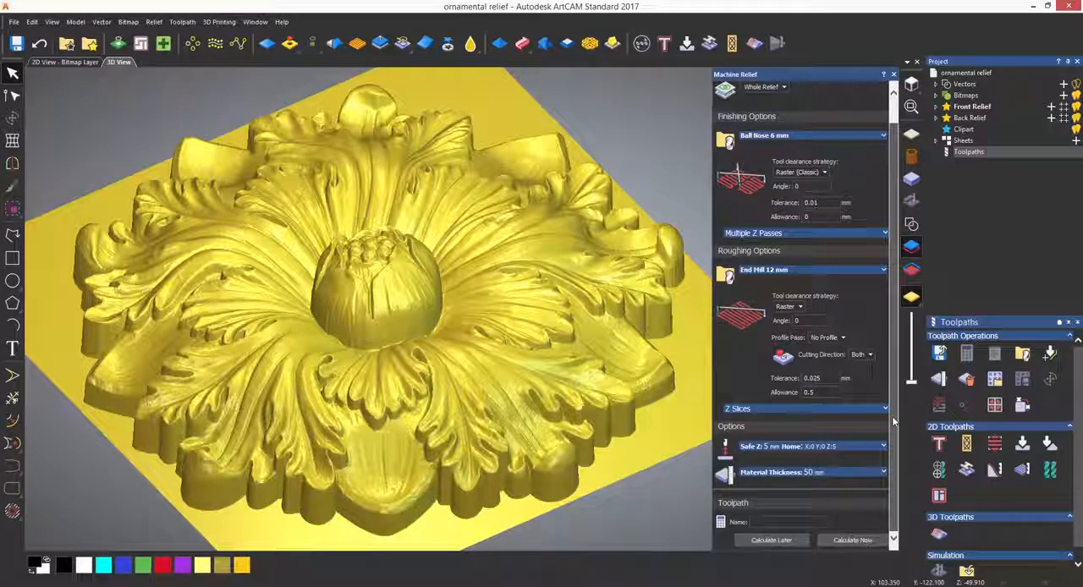
left_click(780, 271)
left_click(787, 328)
left_click_drag(797, 343, 771, 340)
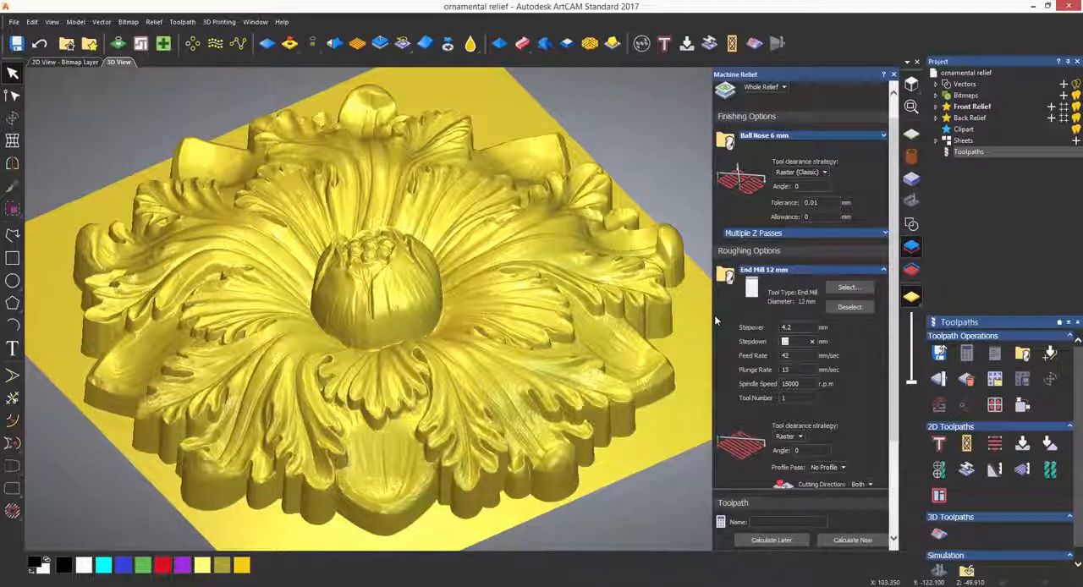
type("5")
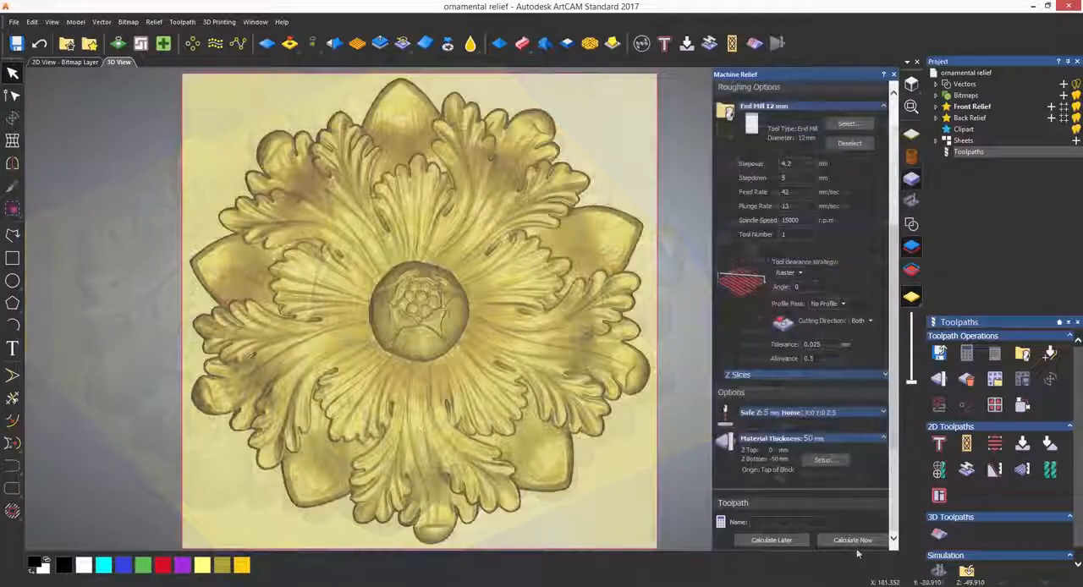
left_click(853, 543)
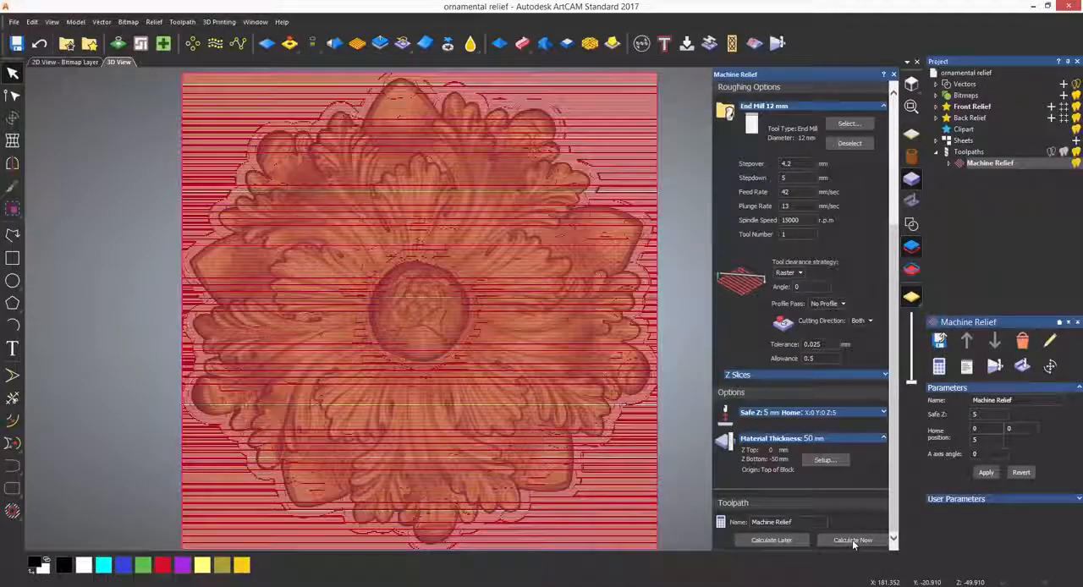
Show the roughing and finishing toolpaths one at a time, and examine the finishing passes up close over the relief
left_click(951, 165)
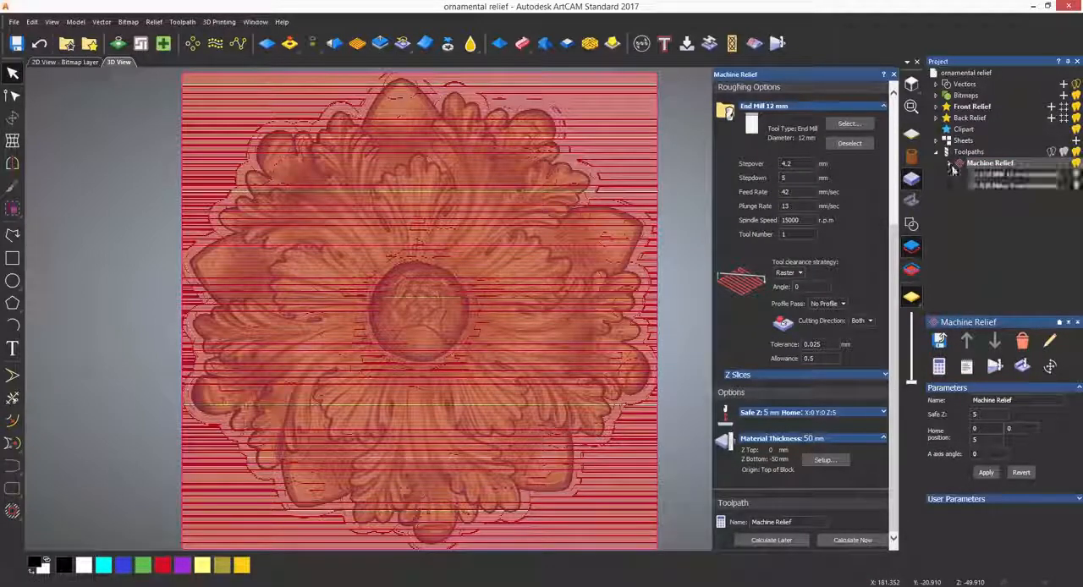
left_click(1077, 185)
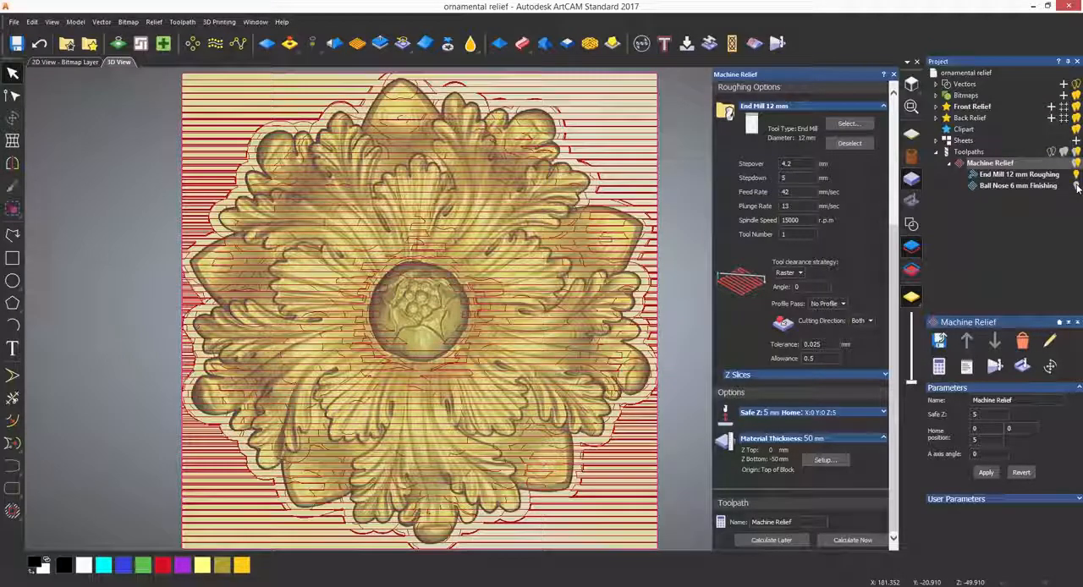
left_click(1078, 186)
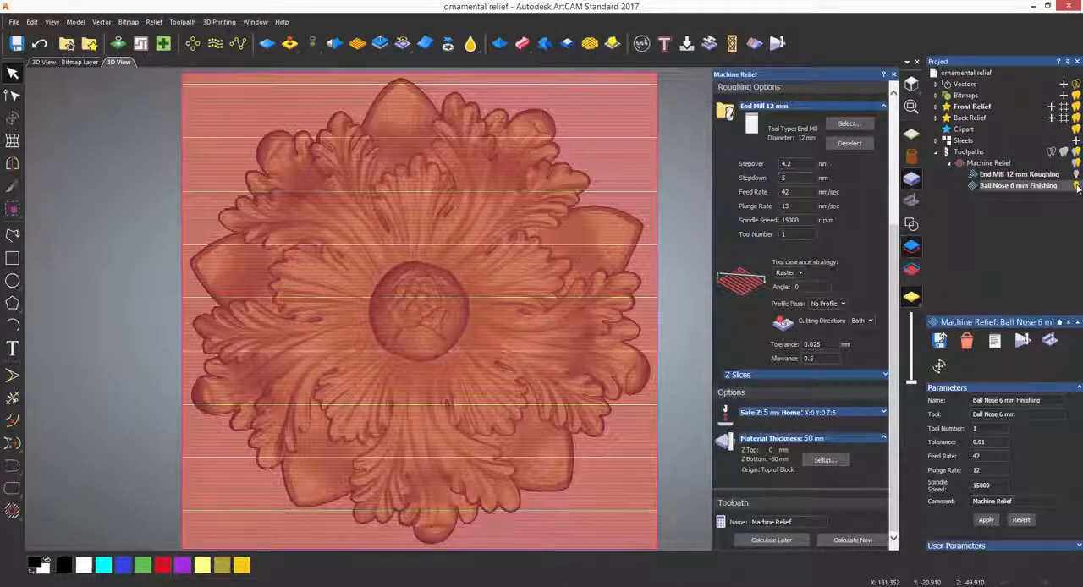
scroll(518, 312, "up", 6)
scroll(410, 293, "up", 4)
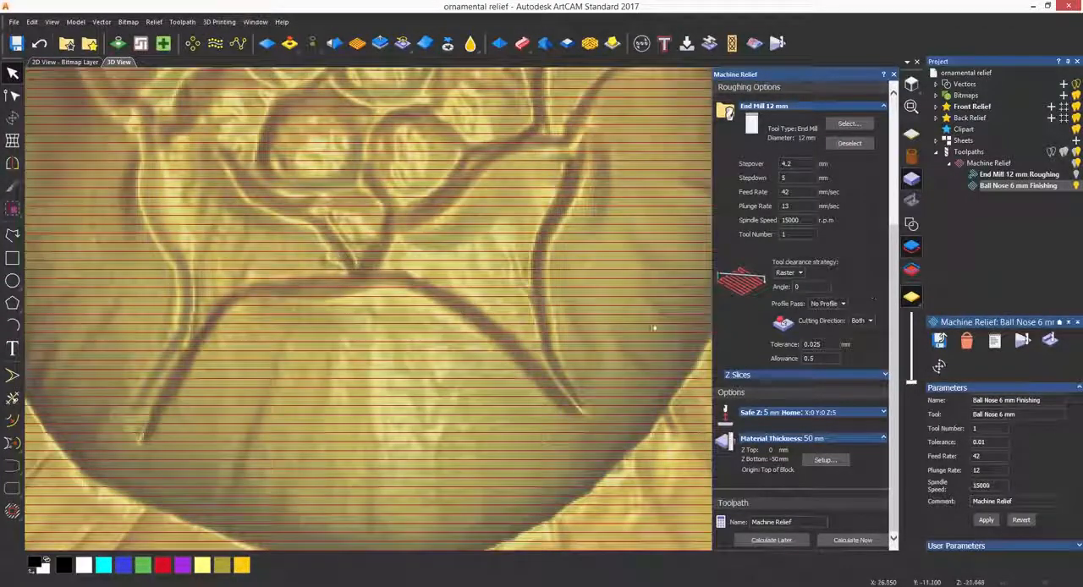
scroll(281, 283, "up", 6)
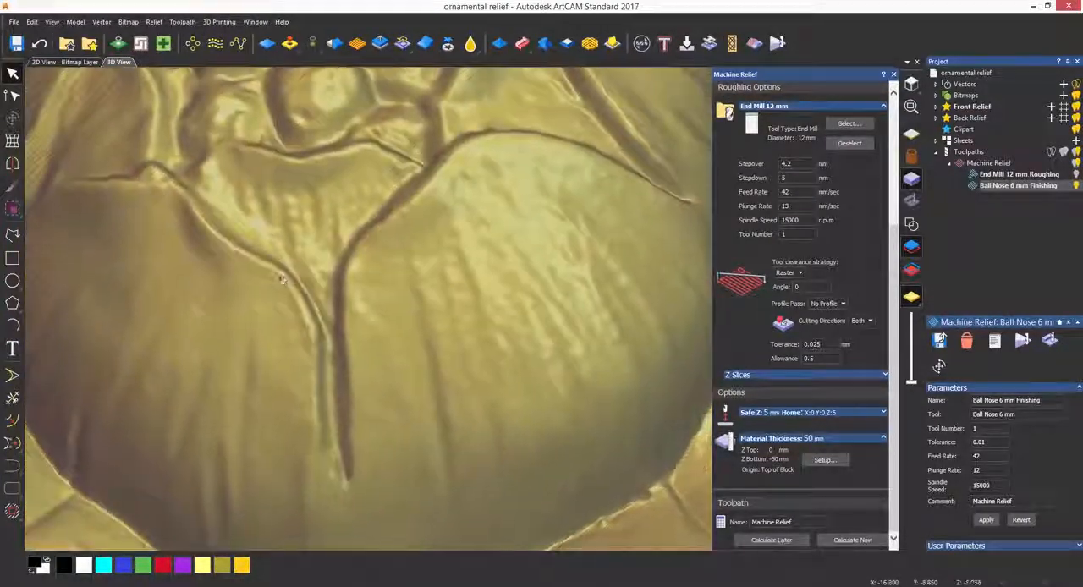
scroll(455, 410, "down", 6)
scroll(455, 410, "down", 6)
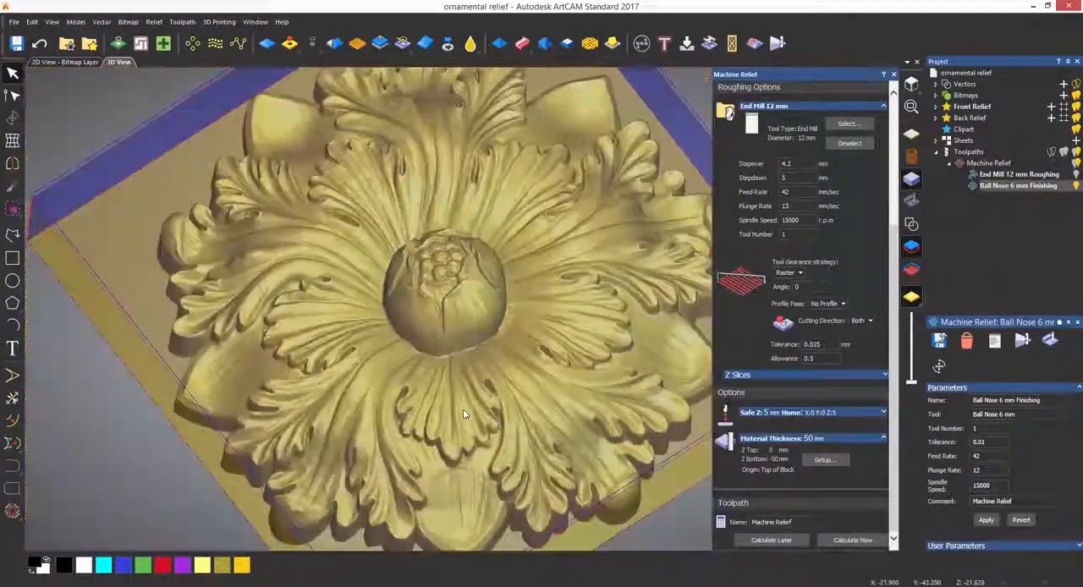
middle_click_drag(499, 412, 461, 408)
mouse_move(414, 374)
left_mouse_down()
mouse_move(402, 327)
mouse_move(404, 373)
left_mouse_up()
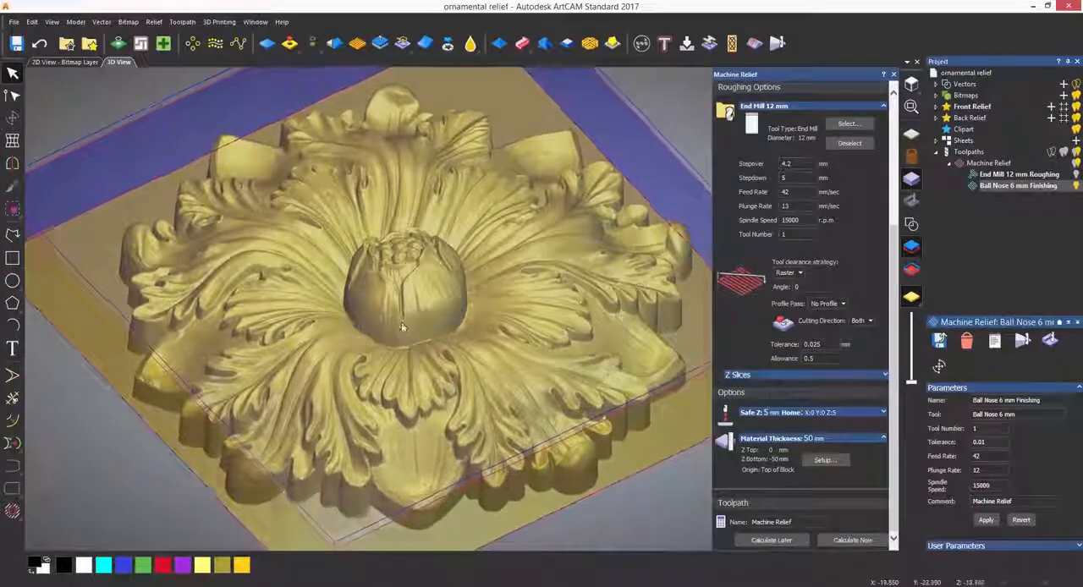
Show only the End Mill 12 mm roughing toolpath and simulate it on the material block
left_click(1075, 175)
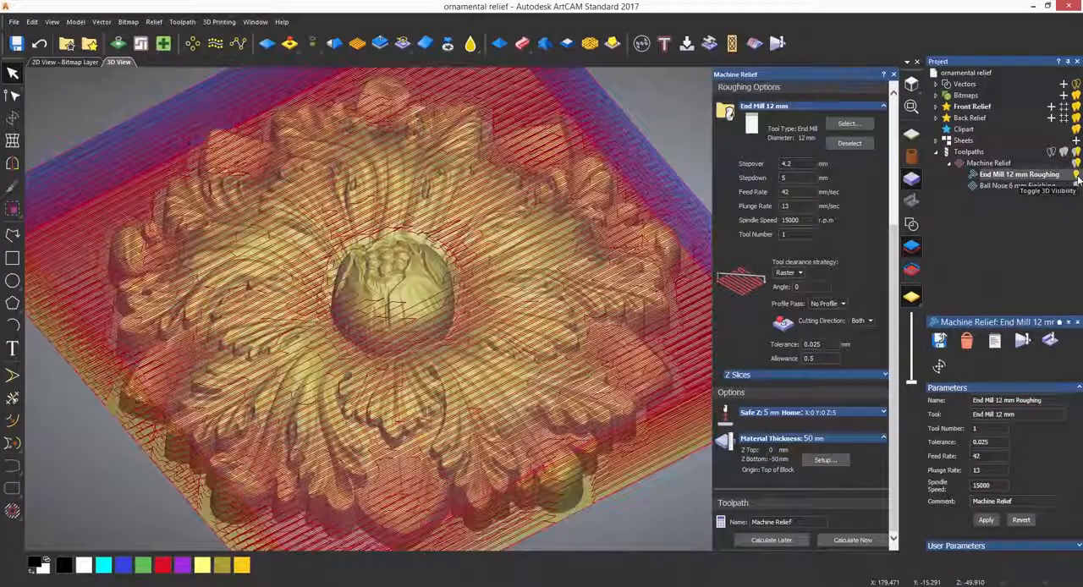
right_click(982, 175)
left_click(1003, 238)
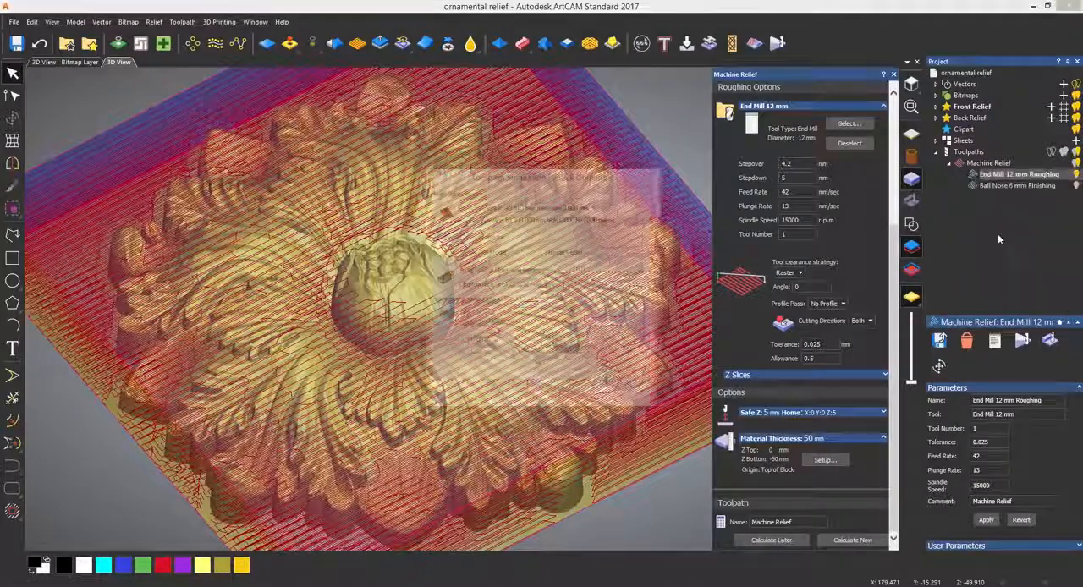
left_click(501, 392)
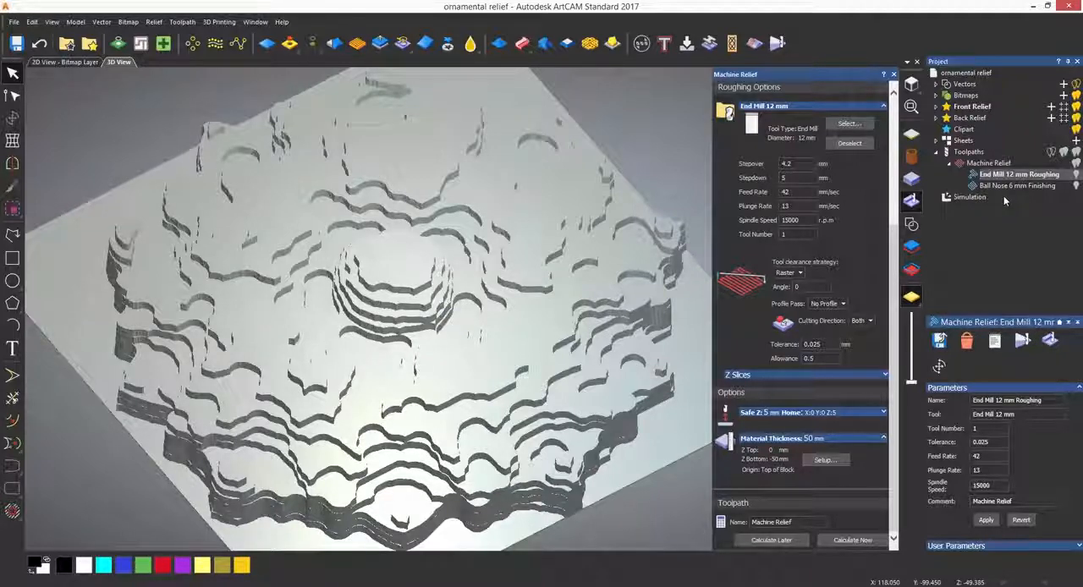
Simulate the Ball Nose 6 mm finishing toolpath on the roughed block, and delete the simulation after viewing it
right_click(1009, 185)
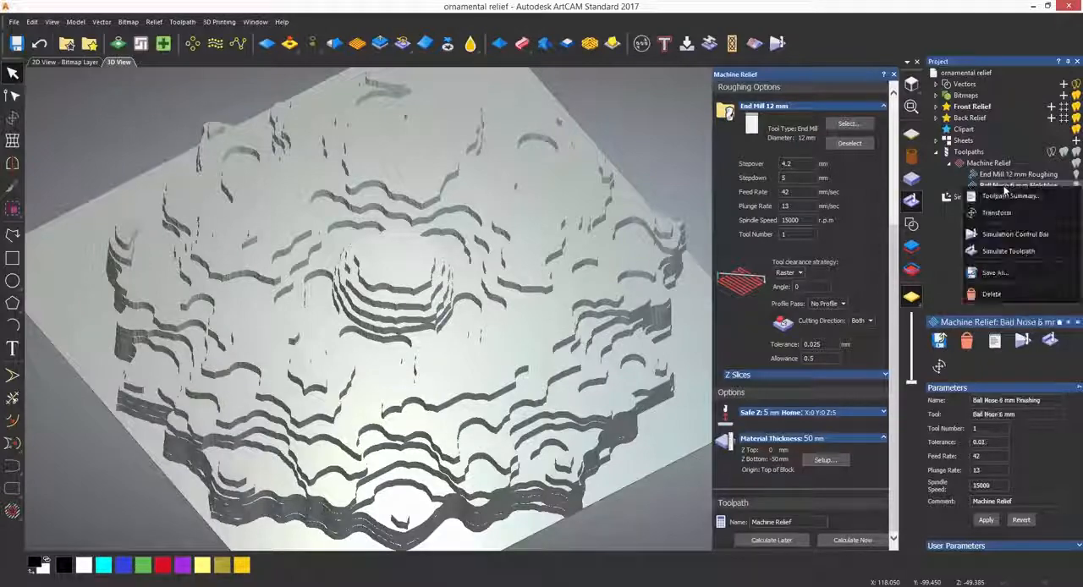
left_click(1007, 250)
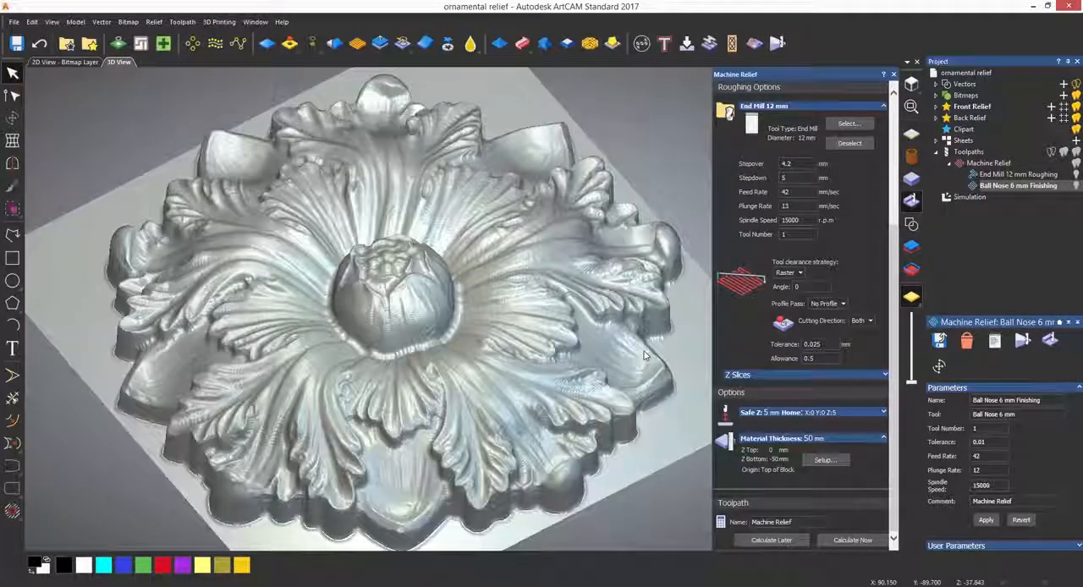
left_click_drag(556, 347, 545, 370)
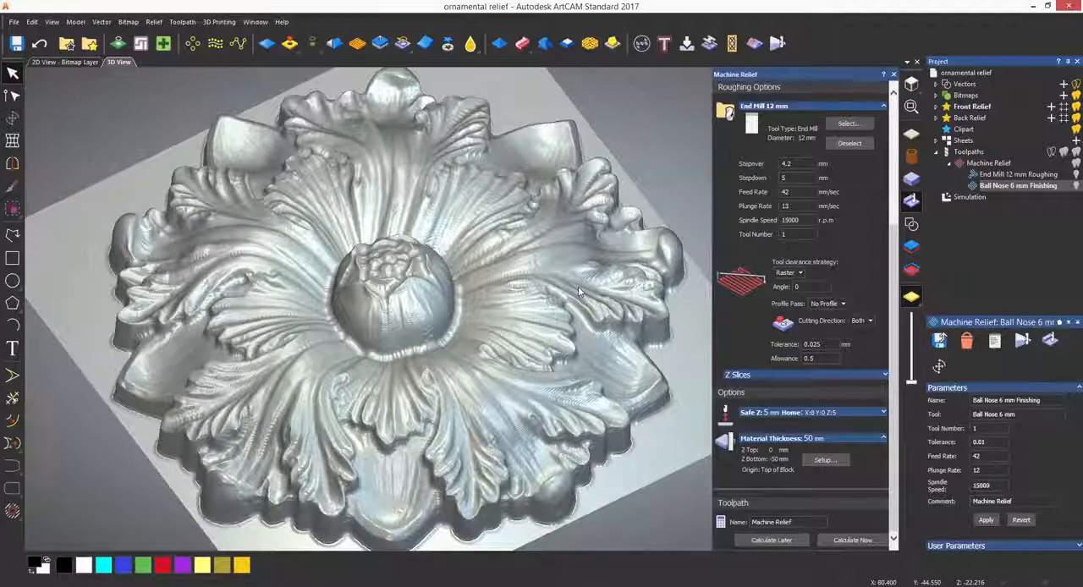
right_click(969, 197)
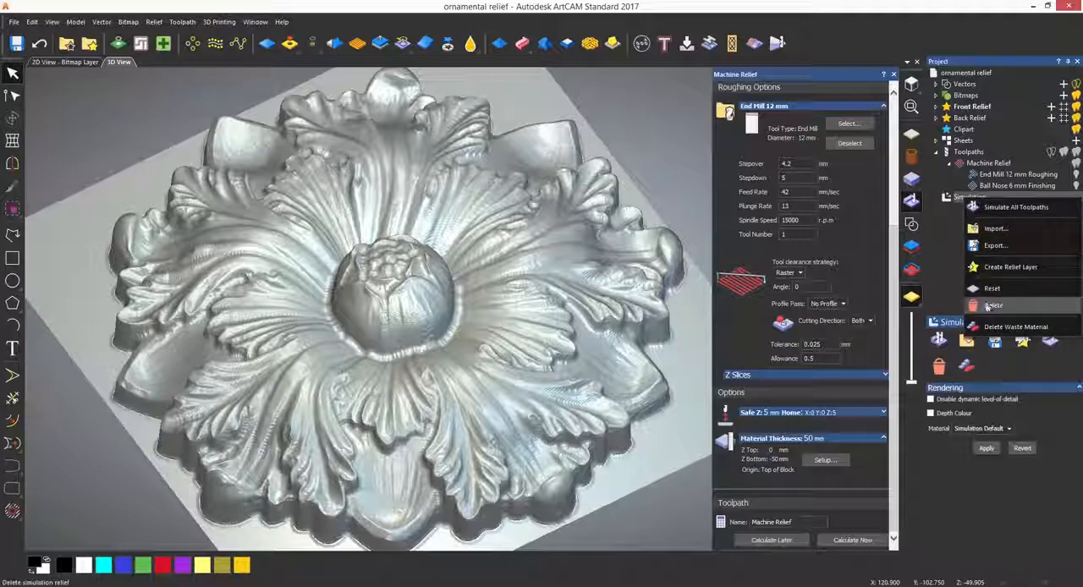
left_click(987, 306)
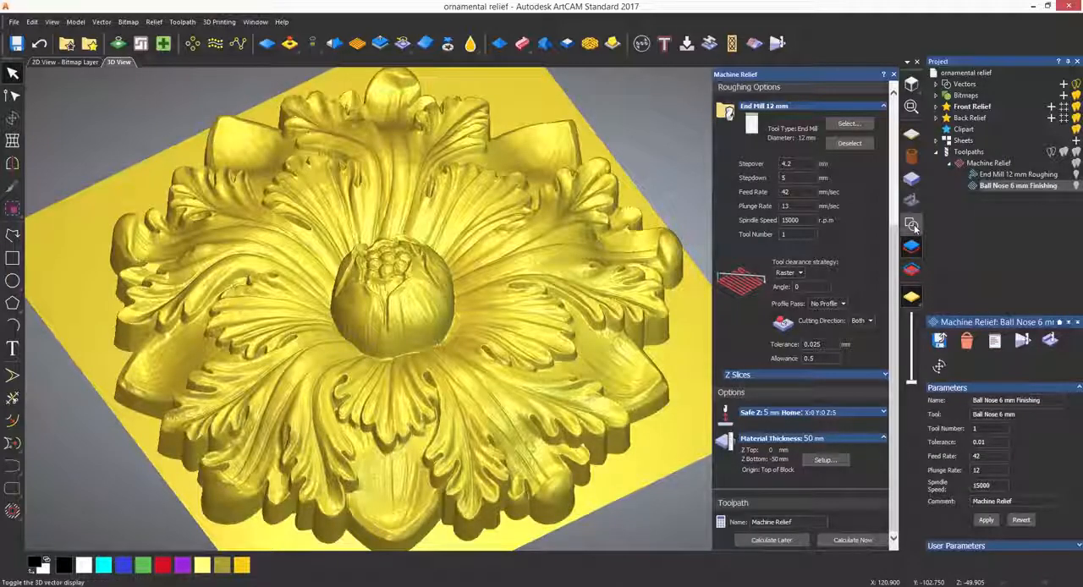
Keep Whole Relief as the area, change the finishing clearance strategy to Spiral (Classic), and recalculate the toolpath
scroll(772, 123, "up", 5)
left_click(766, 113)
left_click(766, 125)
left_click(823, 199)
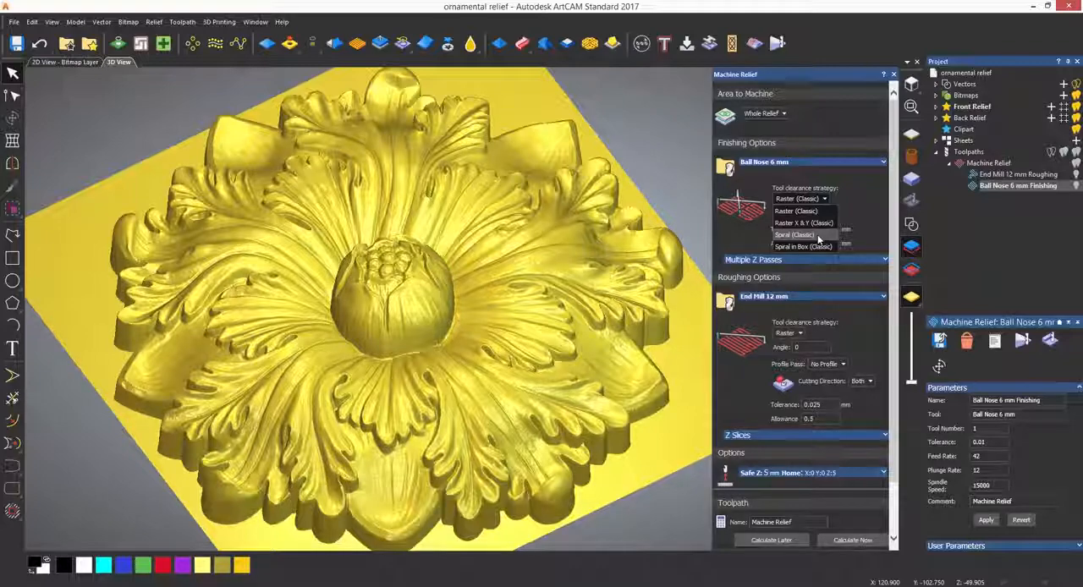
left_click(818, 234)
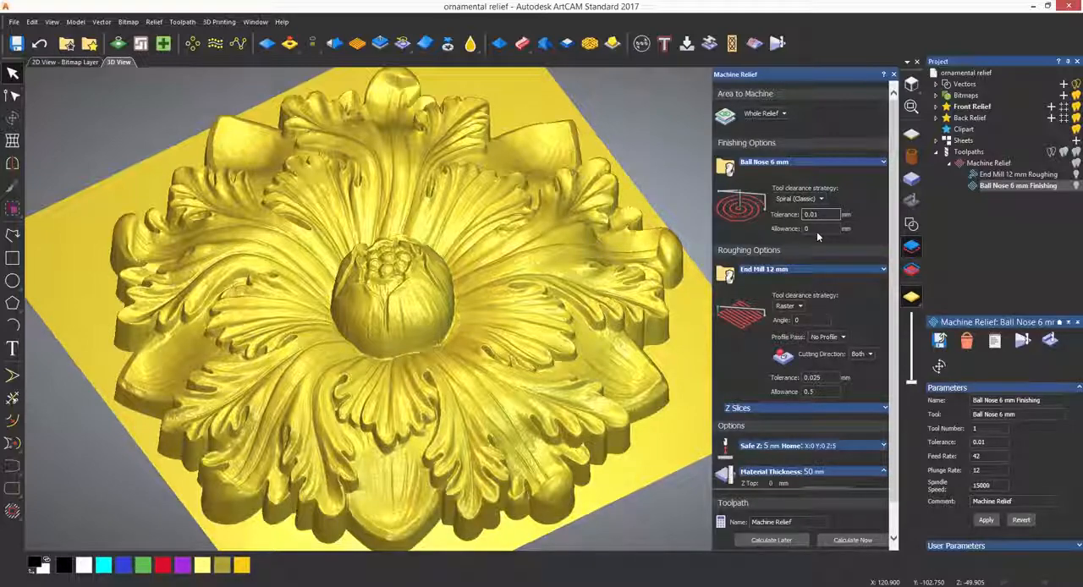
left_click(843, 542)
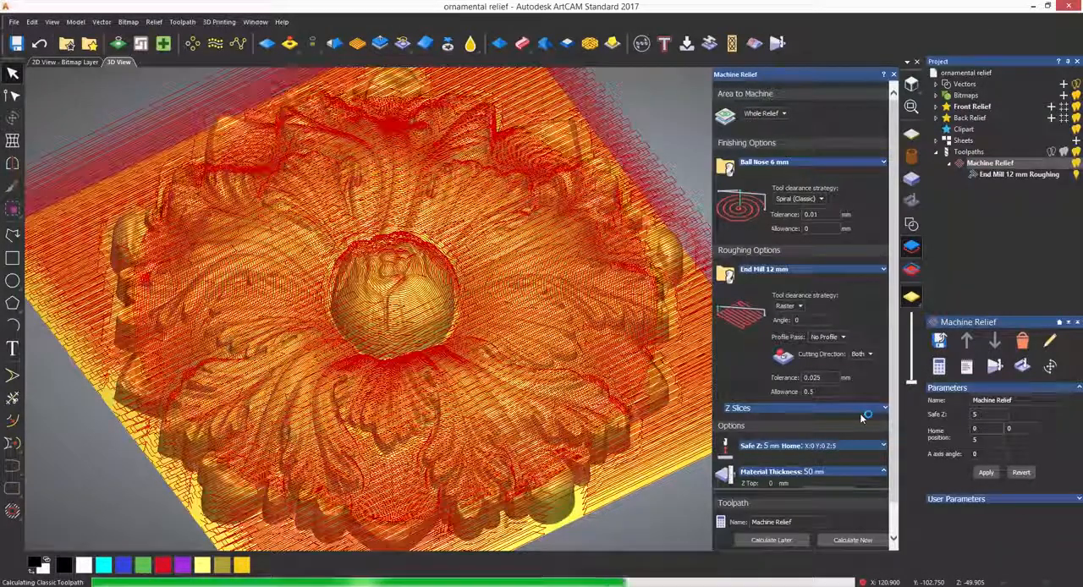
Hide the roughing toolpath and inspect the spiral finishing passes from above, close to the flower's centre
left_click(1077, 174)
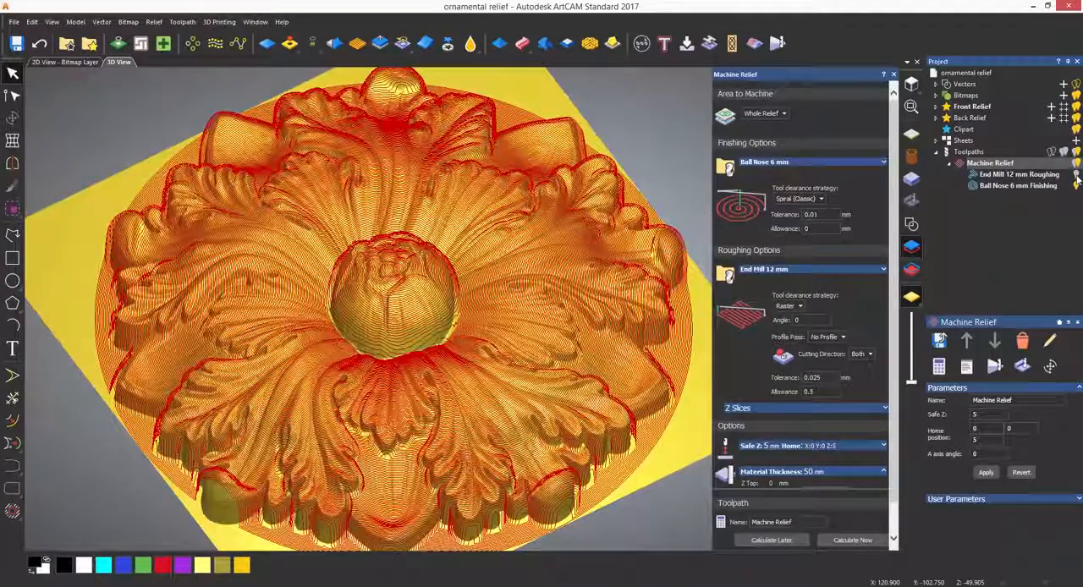
left_click(914, 85)
scroll(440, 334, "up", 6)
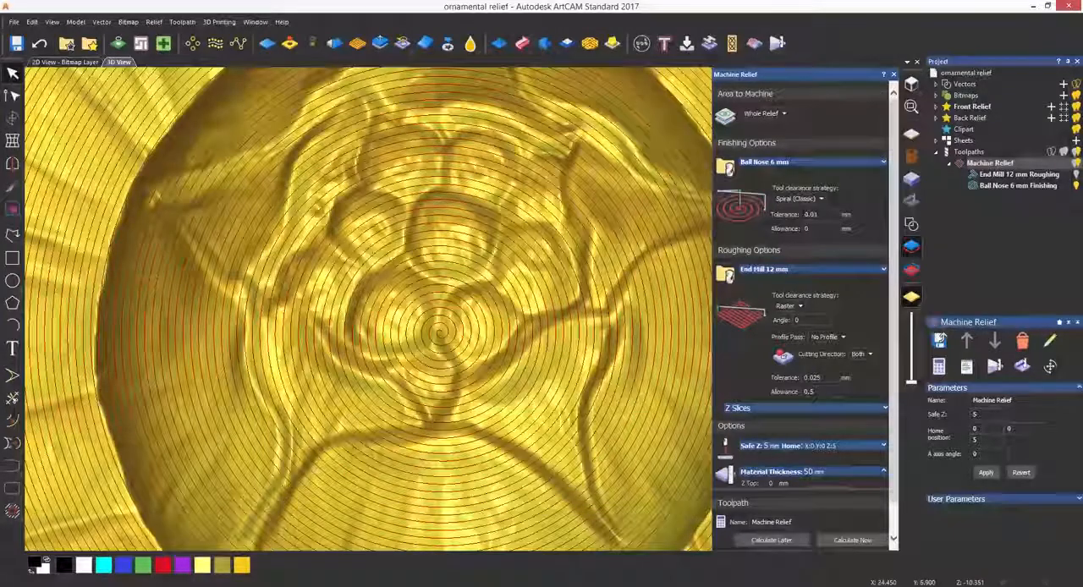
Set the Ball Nose 6 mm finishing stepover to 2 mm and recalculate the toolpath
left_click(794, 162)
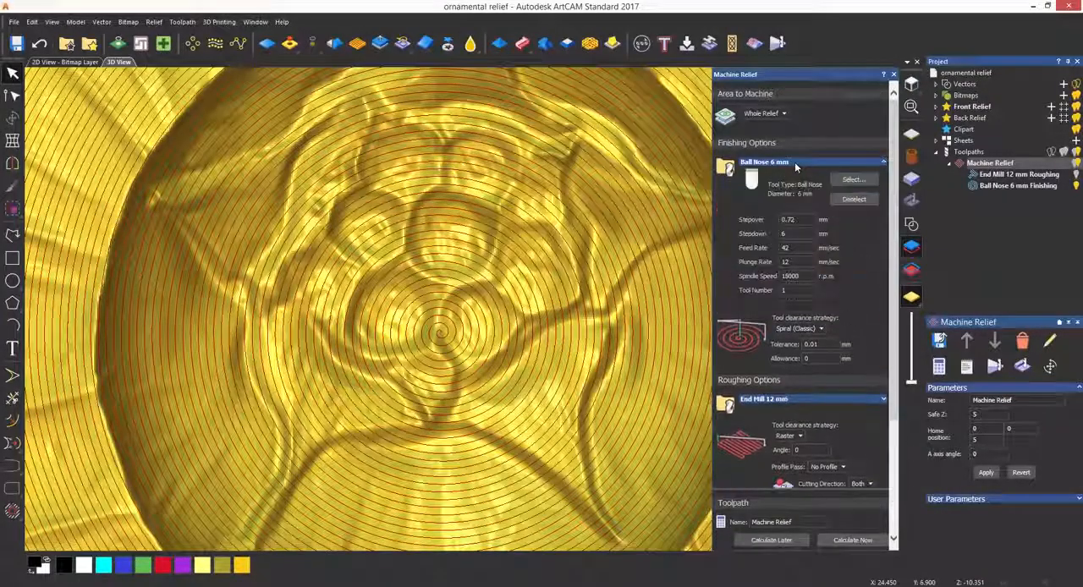
left_click_drag(796, 220, 749, 222)
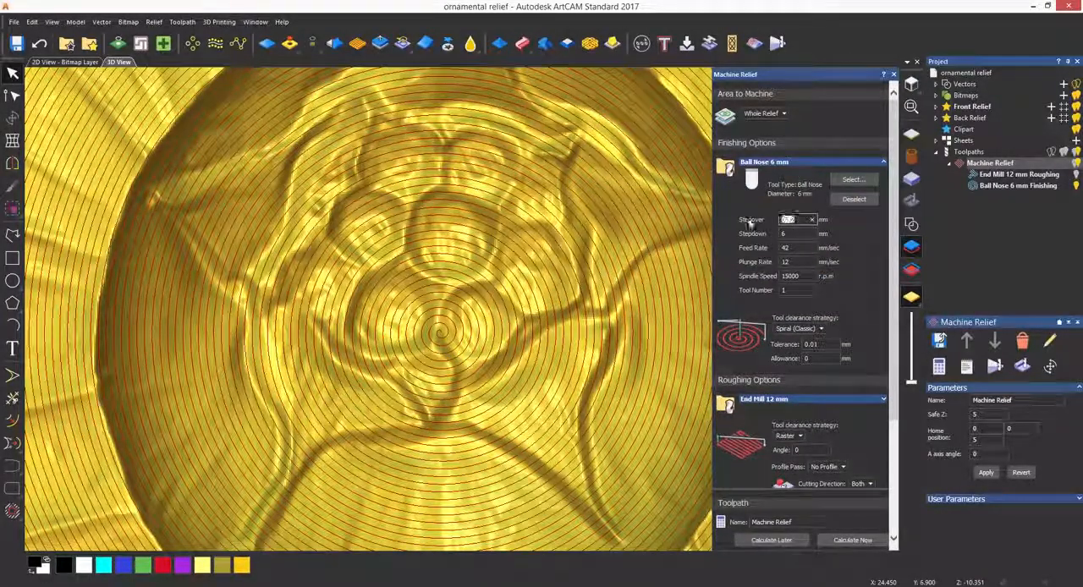
type("2")
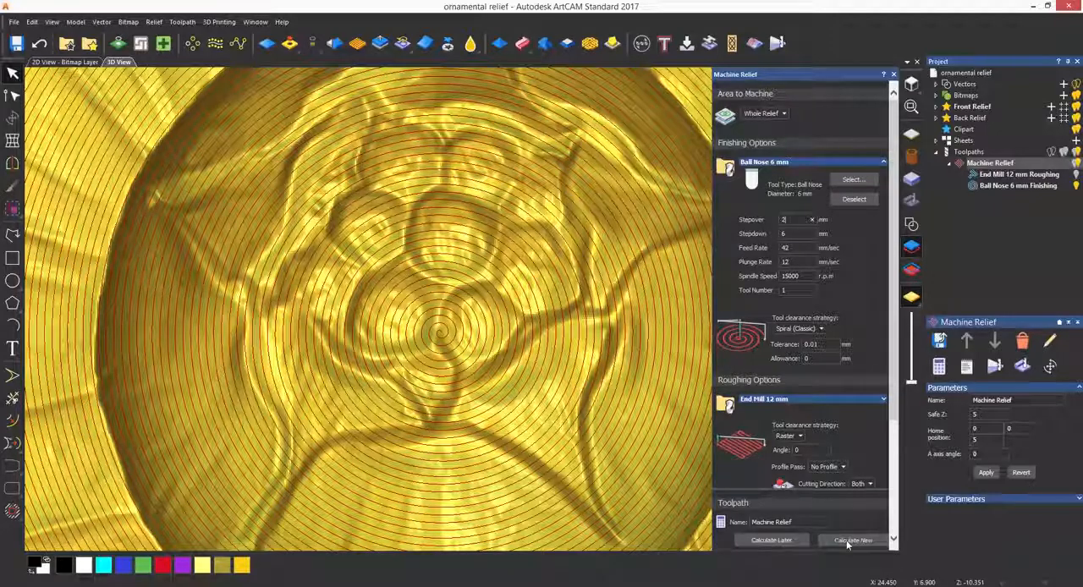
left_click(846, 540)
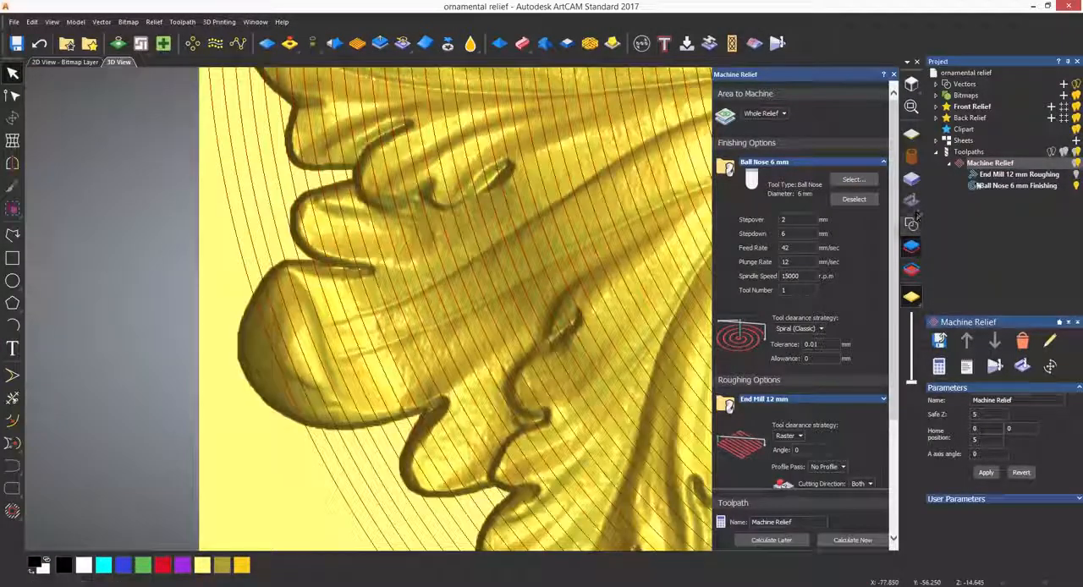
Simulate the complete Machine Relief toolpath on the whole model at Standard resolution
right_click(983, 164)
left_click(982, 280)
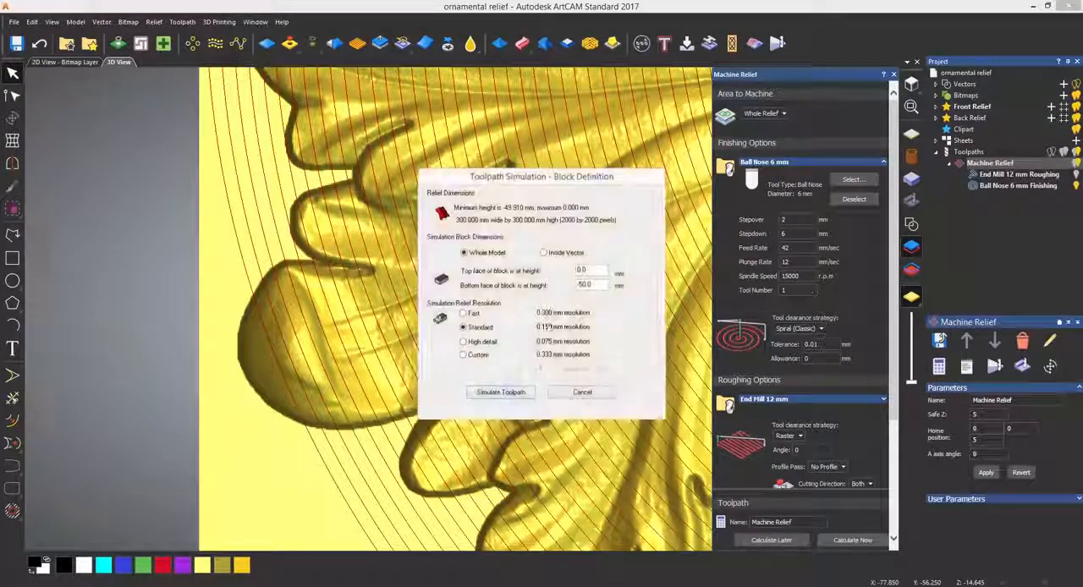
left_click(513, 391)
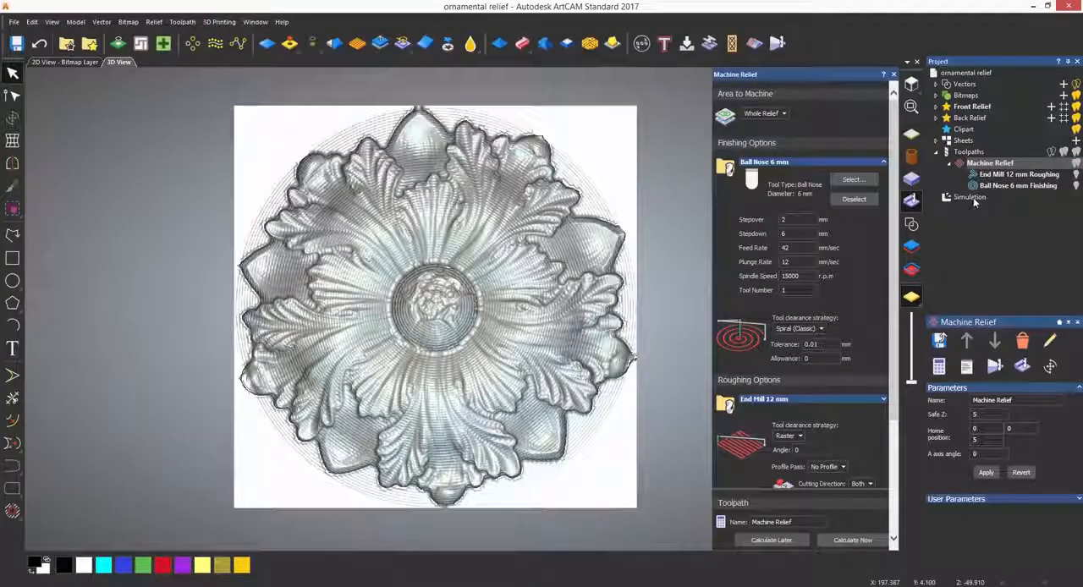
Delete the existing simulation, recalculate the toolpath with the Spiral in Box (Classic) finishing strategy, and hide the roughing passes
right_click(974, 197)
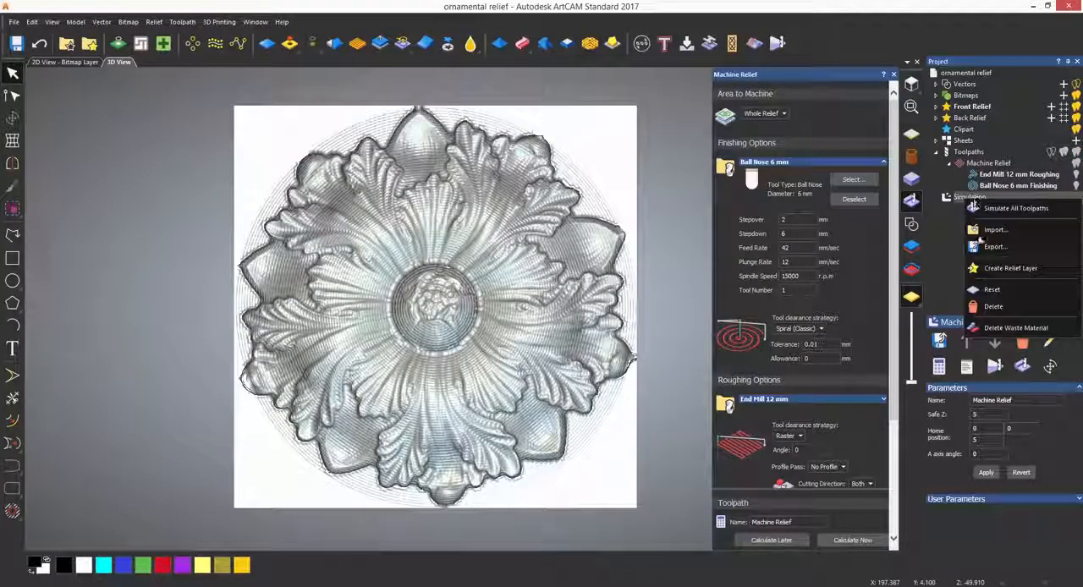
left_click(988, 304)
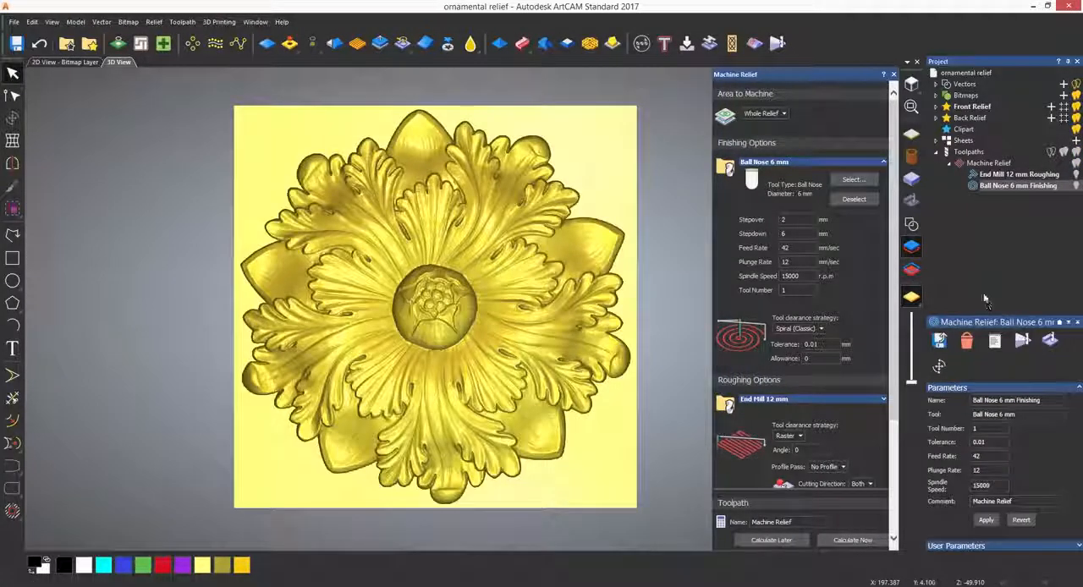
left_click(799, 328)
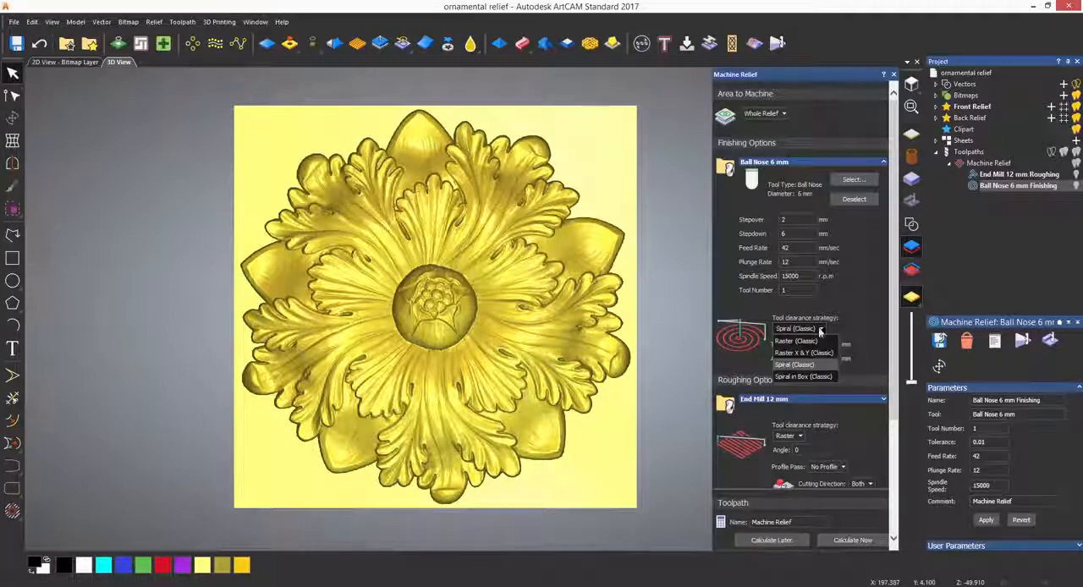
left_click(814, 377)
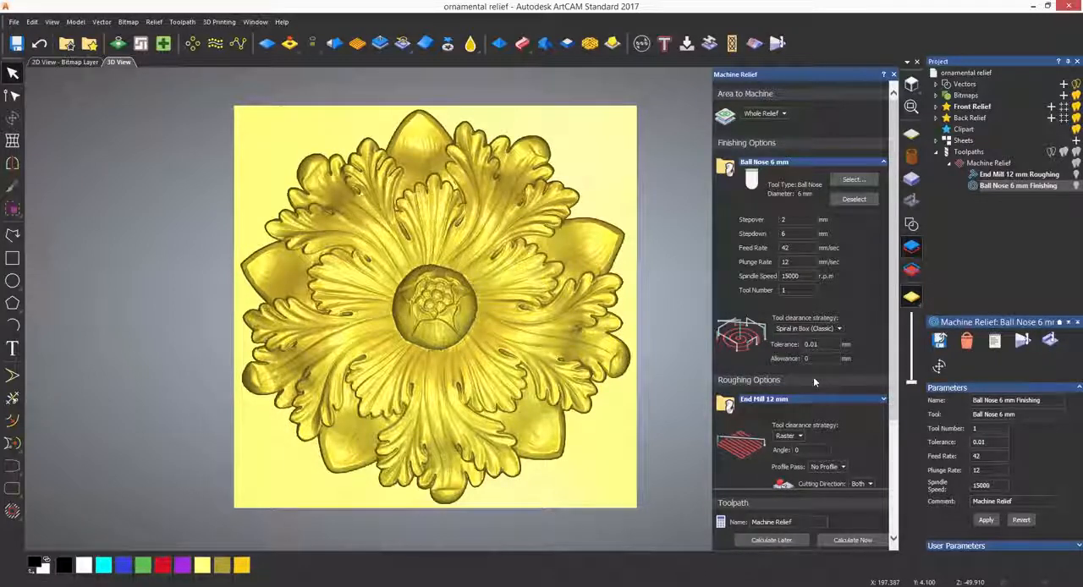
left_click(853, 540)
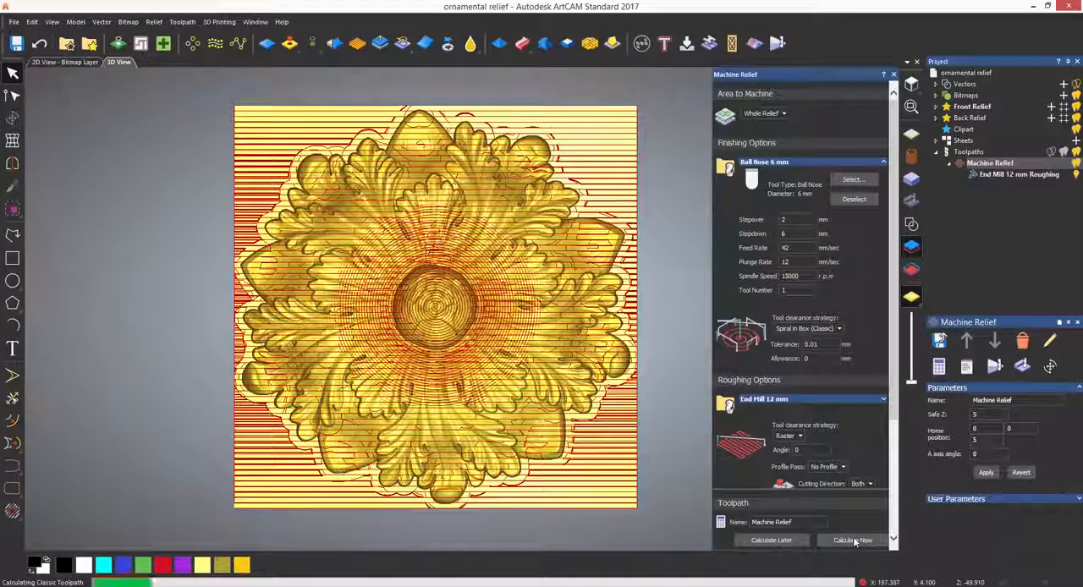
left_click(1077, 174)
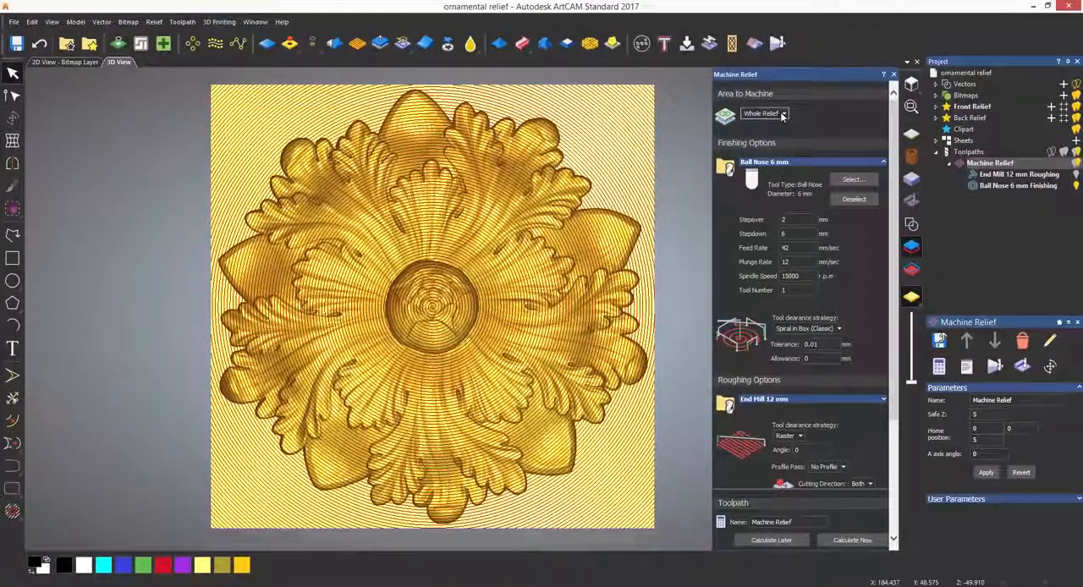
Change the finishing clearance strategy to Raster (Classic), limit the machined area to Automatic Boundary, and recalculate the toolpath
left_click(783, 114)
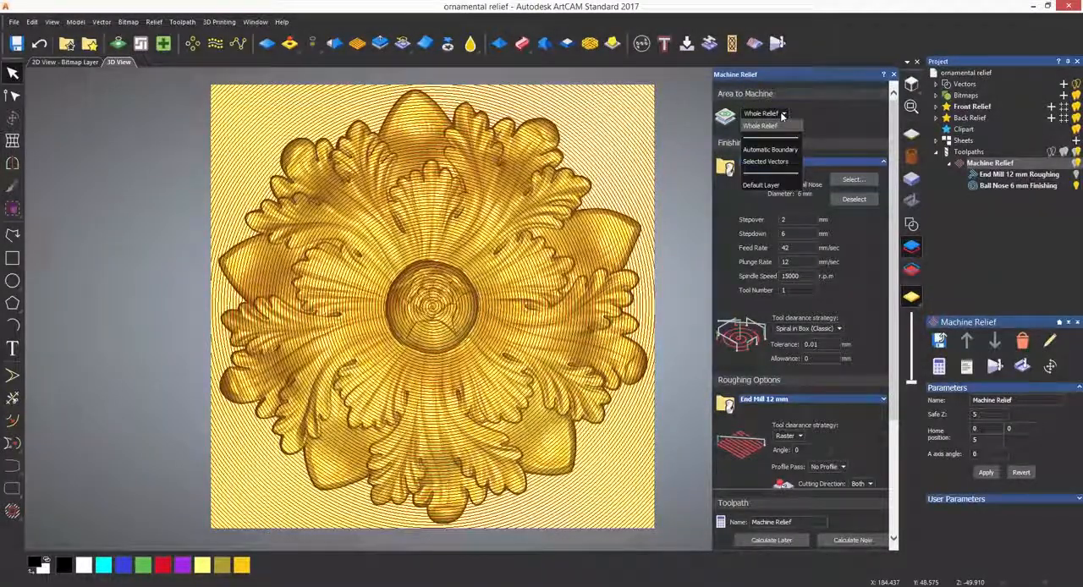
left_click(827, 111)
left_click(808, 328)
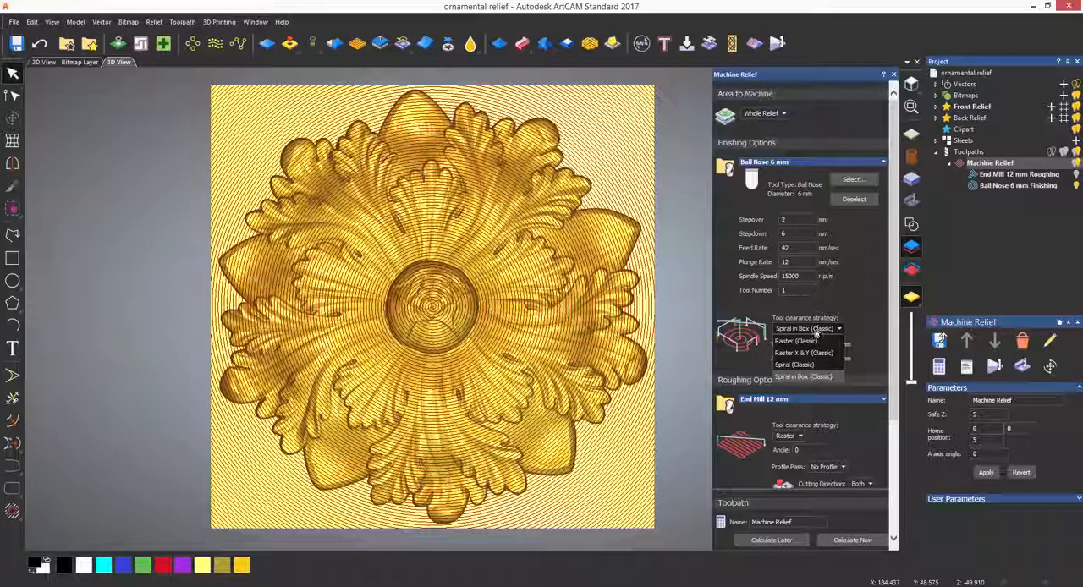
left_click(811, 342)
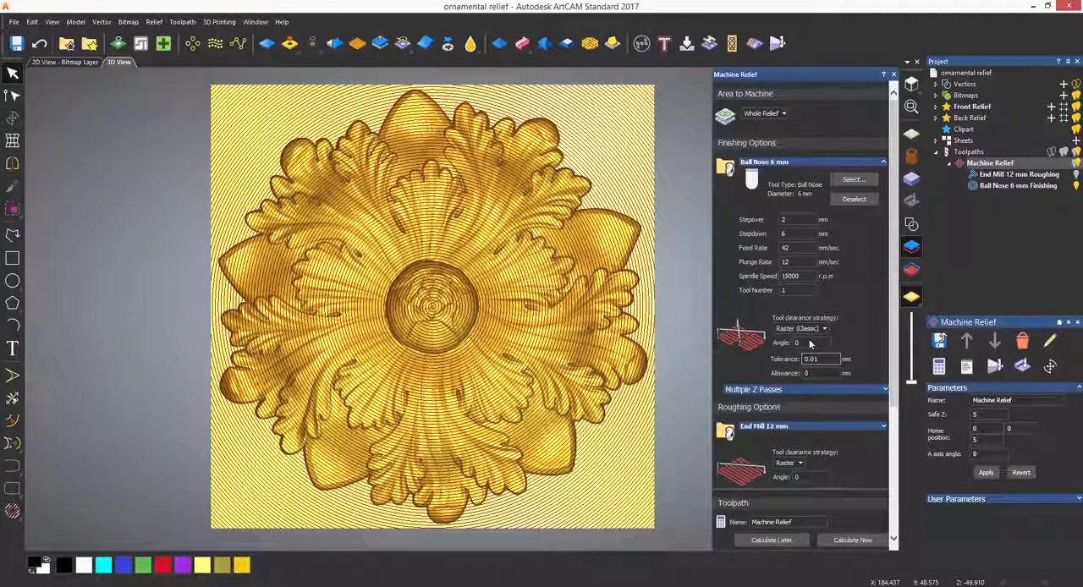
left_click(780, 116)
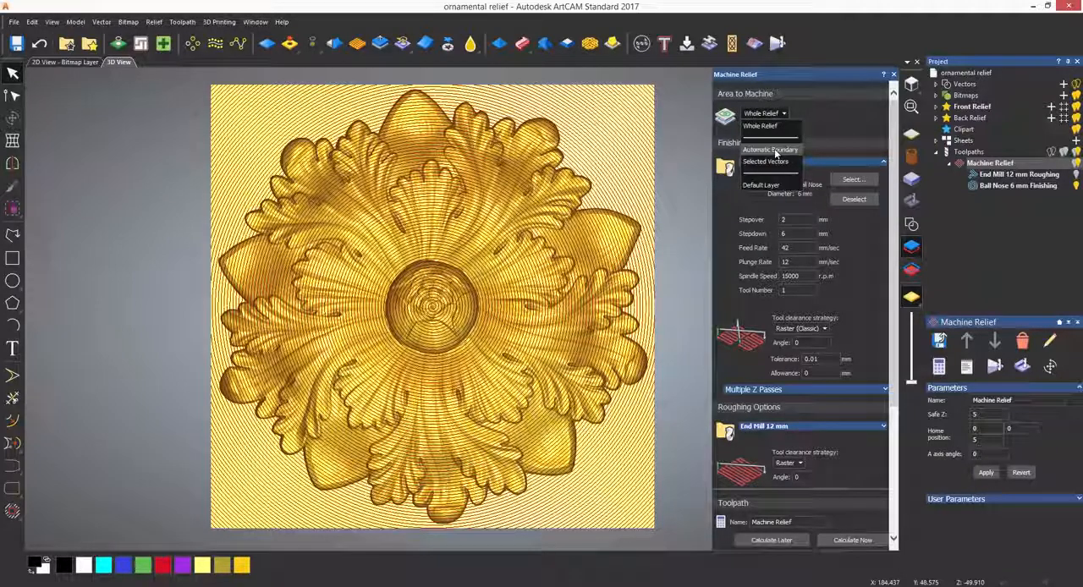
left_click(776, 151)
scroll(881, 522, "down", 5)
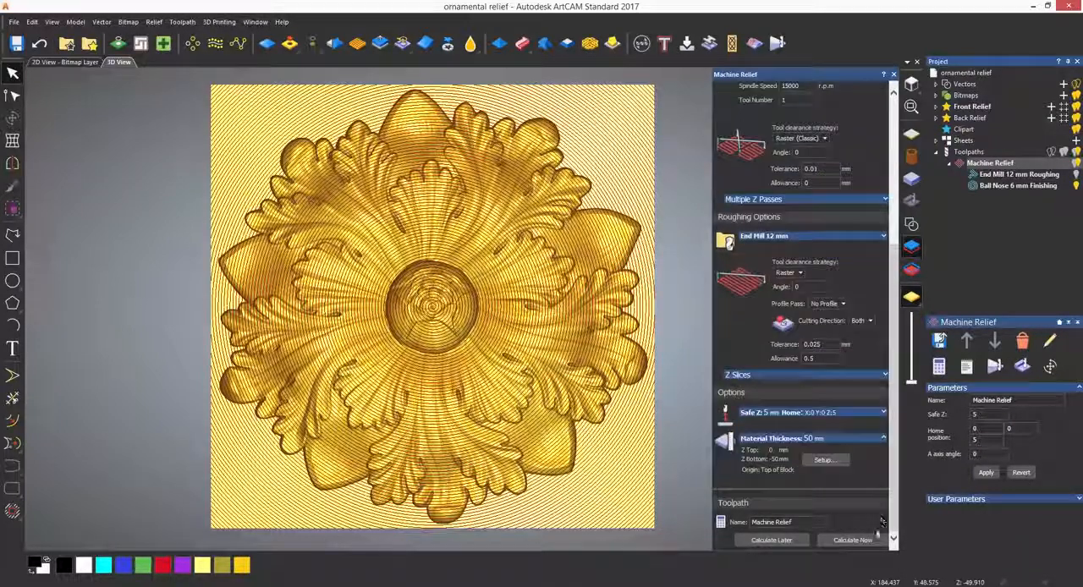
left_click(855, 540)
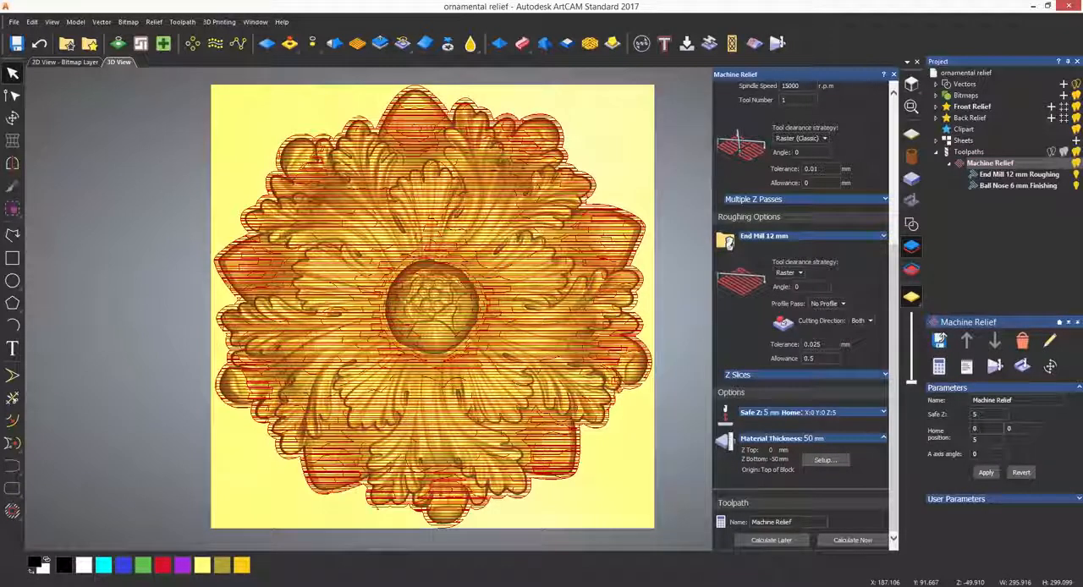
Check the finishing passes with roughing temporarily hidden, and simulate the complete Machine Relief toolpath on the whole model at Standard resolution
left_click(1075, 175)
left_click(1075, 176)
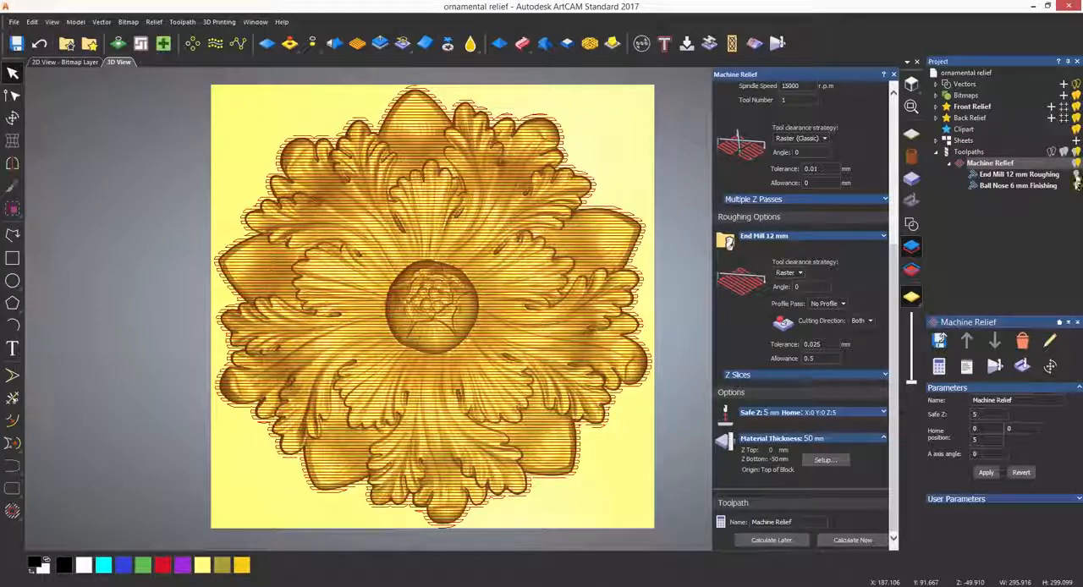
right_click(992, 164)
left_click(965, 351)
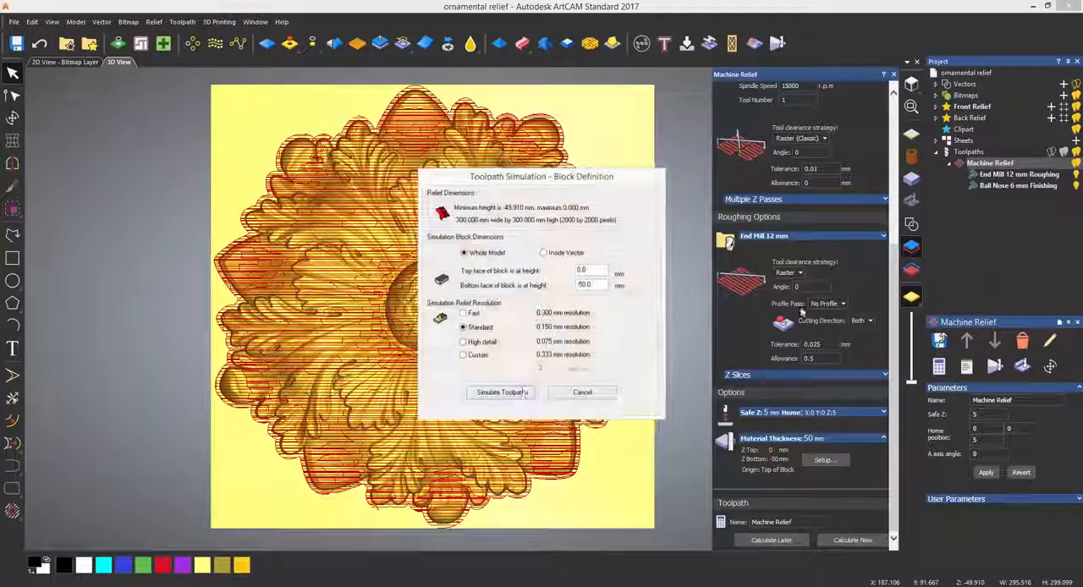
left_click(508, 390)
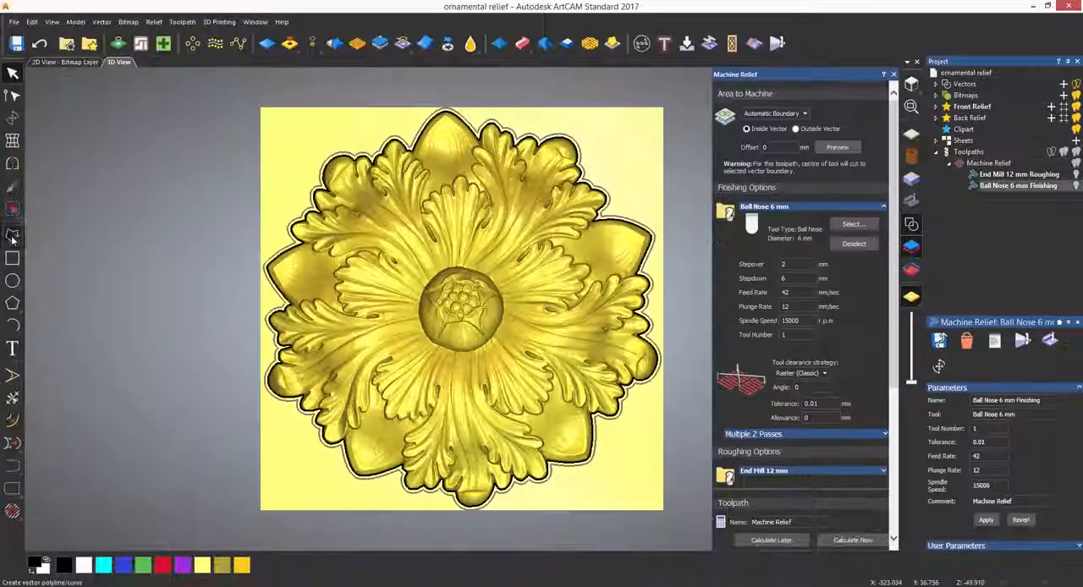
Draw a closed smooth polyline about 104 mm wide and 104 mm high around the flower's central bud
left_click(13, 235)
left_click(435, 244)
left_click(522, 266)
left_click(525, 357)
left_click(433, 370)
left_click(396, 331)
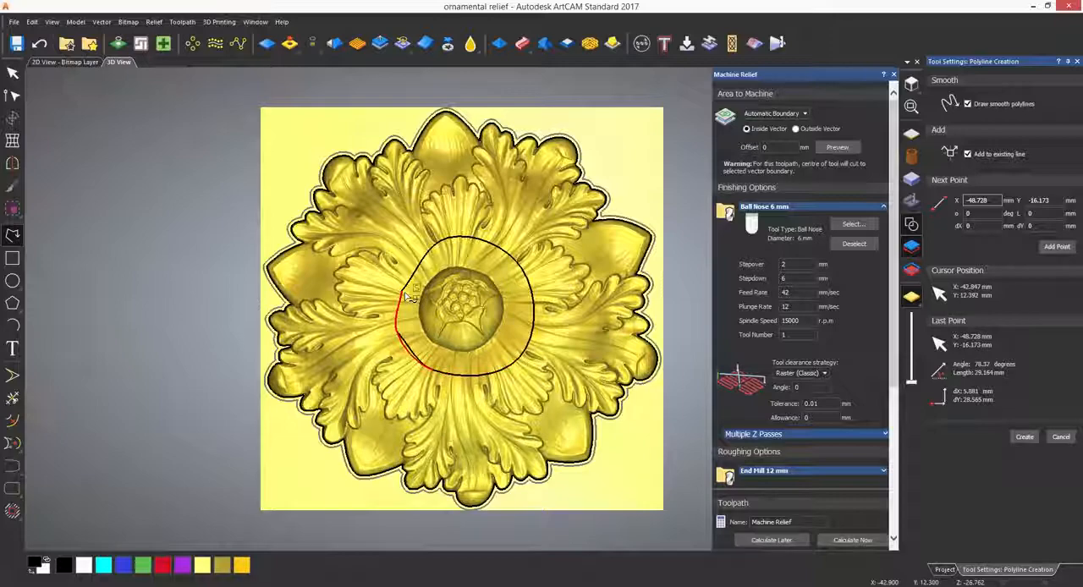
left_click(402, 292)
key("Escape")
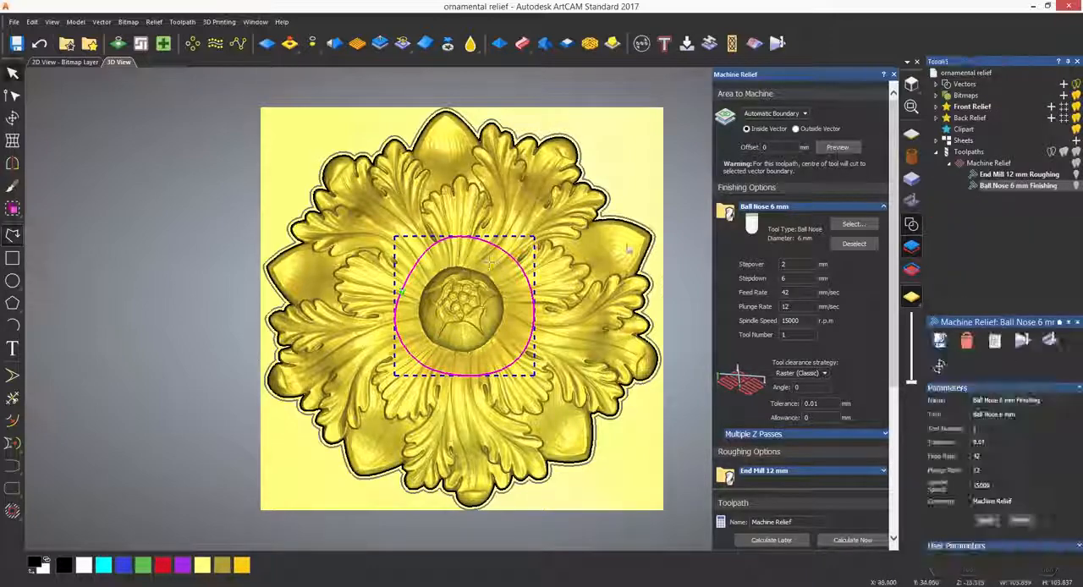
Recalculate the toolpath with Selected Vectors as the area, machining inside the central outline, and simulate it on the whole model at Standard resolution
left_click(797, 115)
left_click(765, 161)
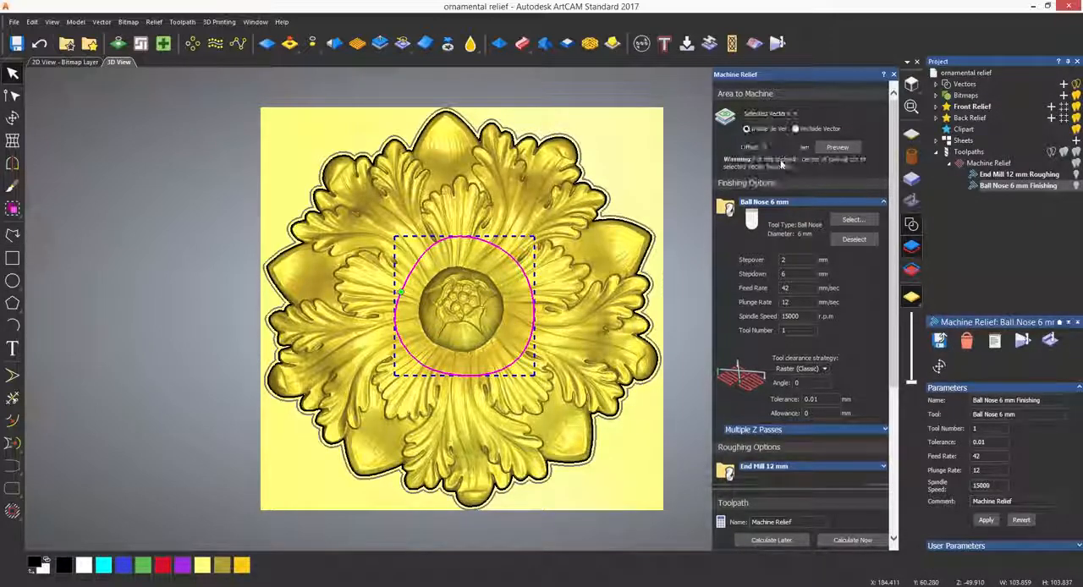
left_click(853, 540)
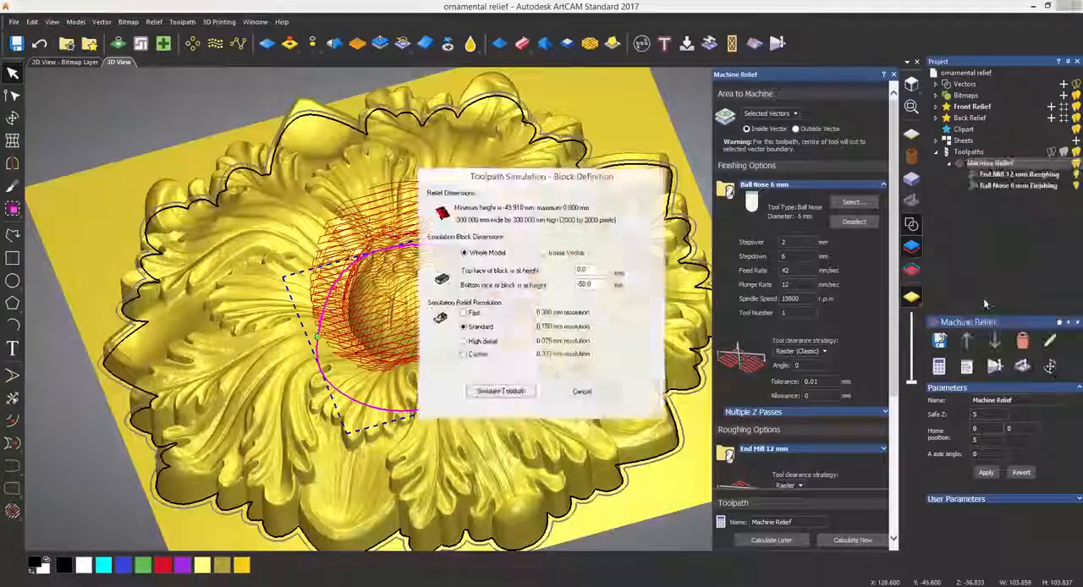
left_click(501, 391)
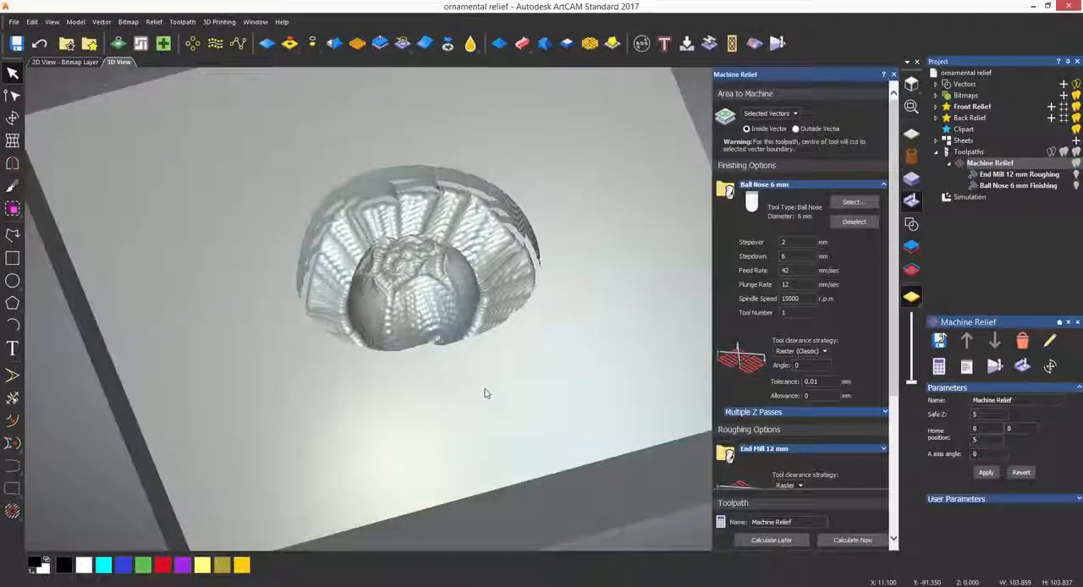